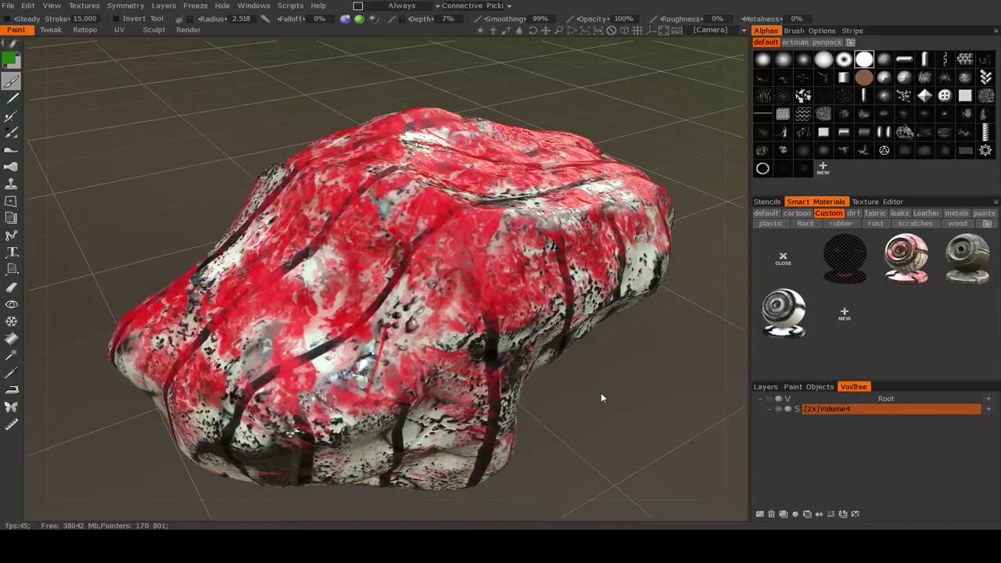
Inspect the asteroid's painted color texture and UV islands in the Texture Editor.
{"action": "left_click_drag", "start_coordinate": [575, 385], "coordinate": [601, 391]}
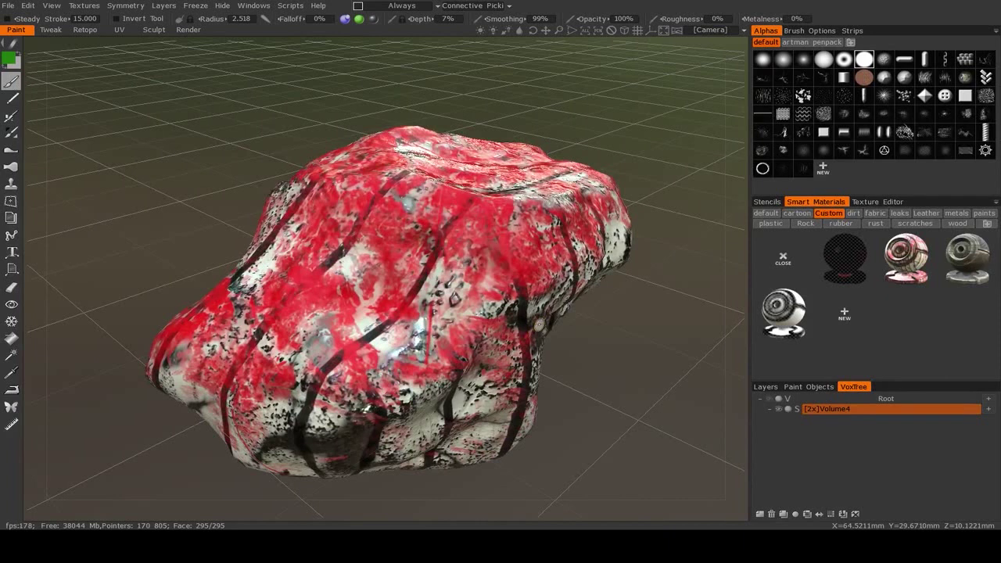
{"action": "left_click", "coordinate": [877, 201]}
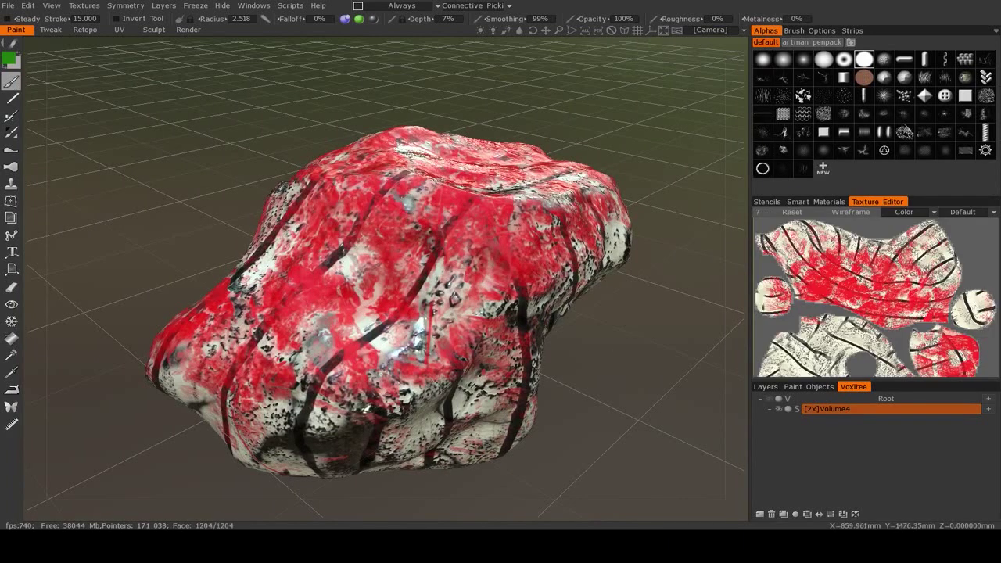
{"action": "scroll", "coordinate": [963, 266], "scroll_direction": "down", "scroll_amount": 2}
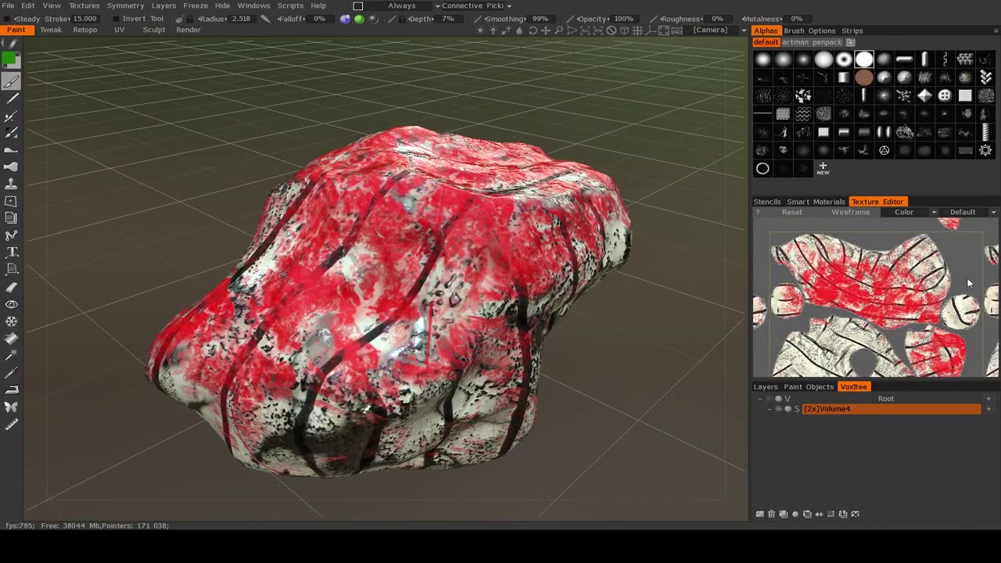
{"action": "middle_click_drag", "start_coordinate": [968, 283], "coordinate": [967, 252]}
{"action": "mouse_move", "coordinate": [898, 323]}
{"action": "middle_mouse_down"}
{"action": "mouse_move", "coordinate": [906, 313]}
{"action": "mouse_move", "coordinate": [902, 330]}
{"action": "mouse_move", "coordinate": [897, 310]}
{"action": "middle_mouse_up"}
{"action": "scroll", "coordinate": [946, 243], "scroll_direction": "down", "scroll_amount": 1}
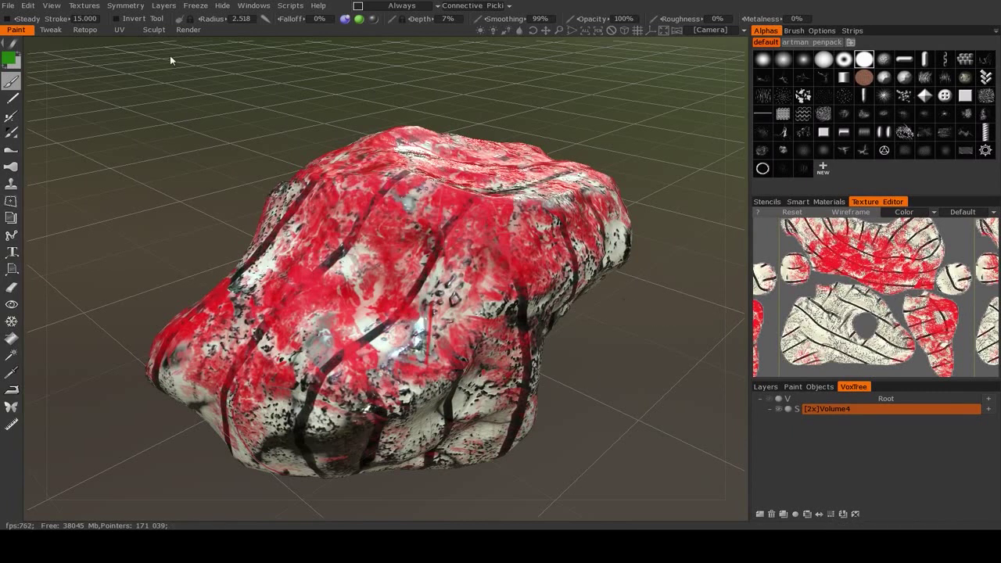
Set up an export of the objects and textures as an OBJ named Asteroid_Demo in the Misc_Projects documents folder.
{"action": "left_click", "coordinate": [7, 7]}
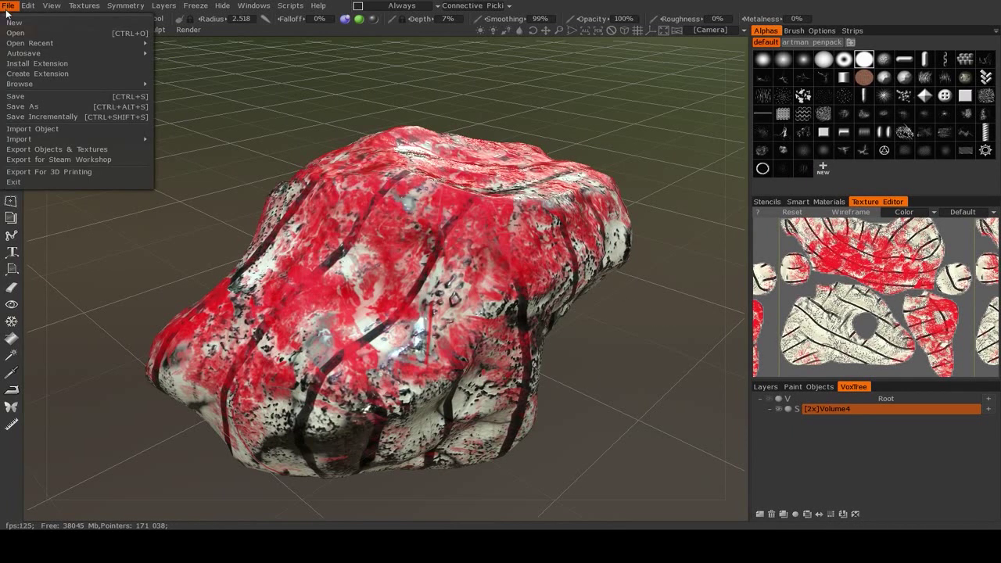
{"action": "left_click", "coordinate": [50, 149]}
{"action": "left_click", "coordinate": [516, 303]}
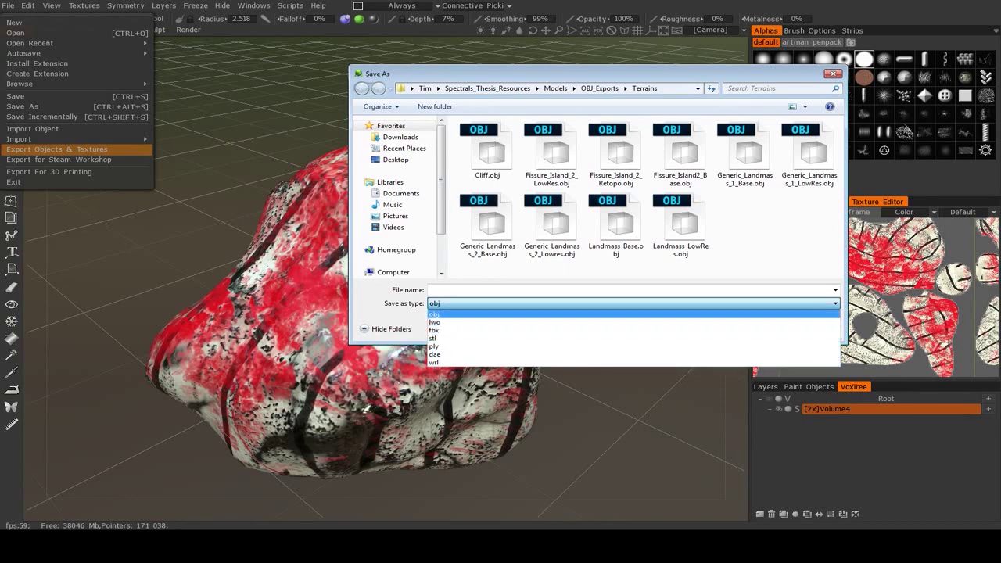
{"action": "key", "text": "Escape"}
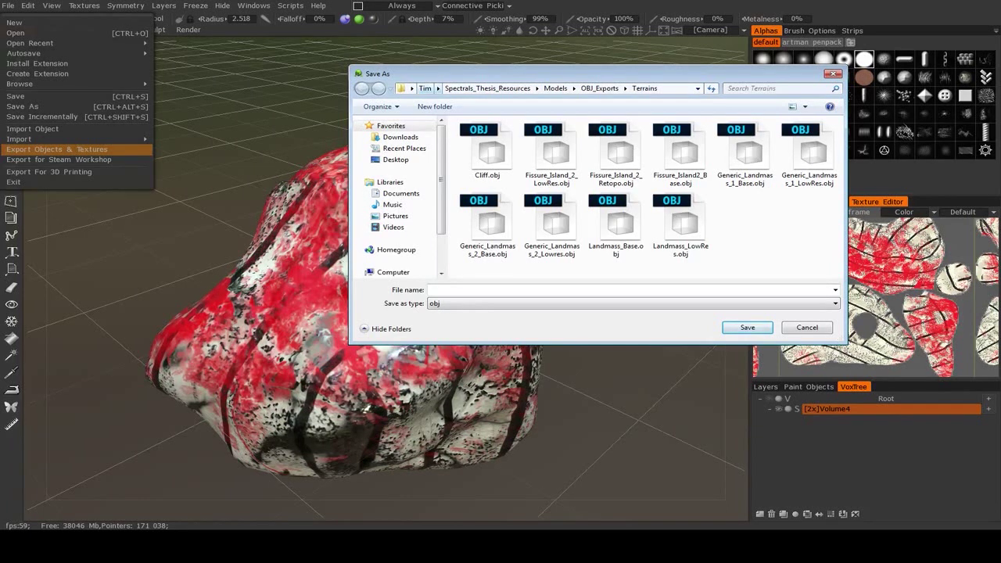
{"action": "left_click", "coordinate": [425, 87]}
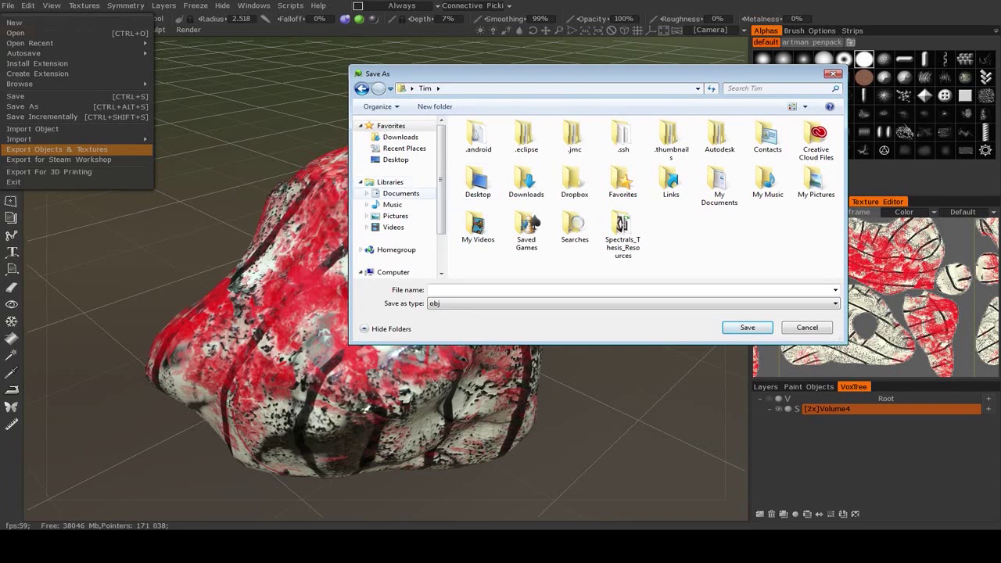
{"action": "left_click", "coordinate": [400, 193]}
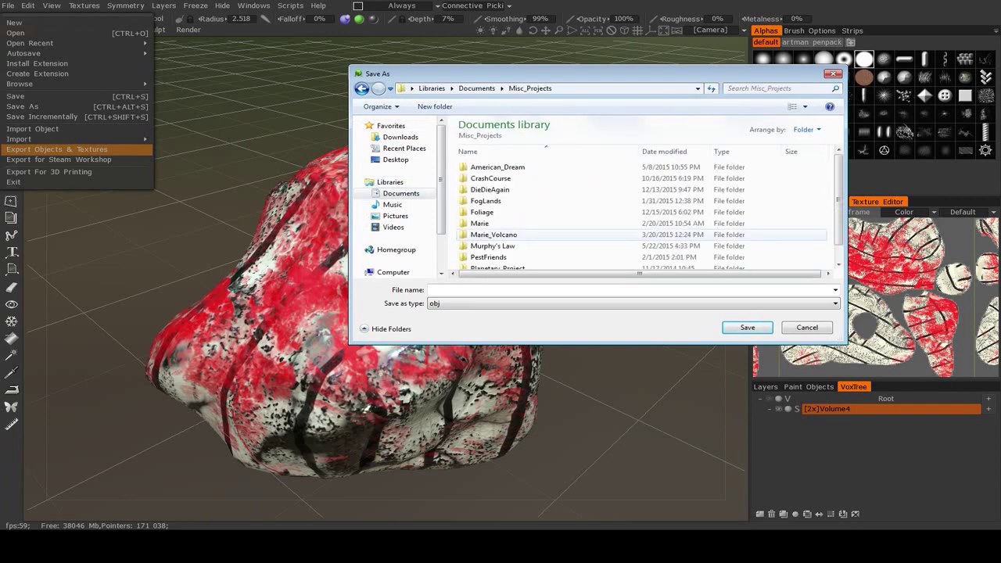
{"action": "scroll", "coordinate": [641, 213], "scroll_direction": "down", "scroll_amount": 1}
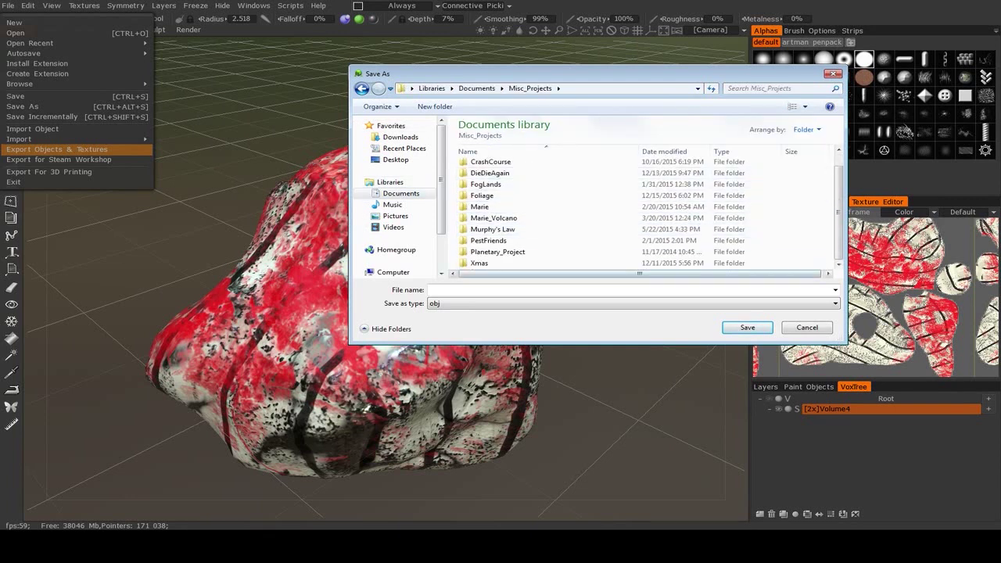
{"action": "left_click", "coordinate": [431, 289]}
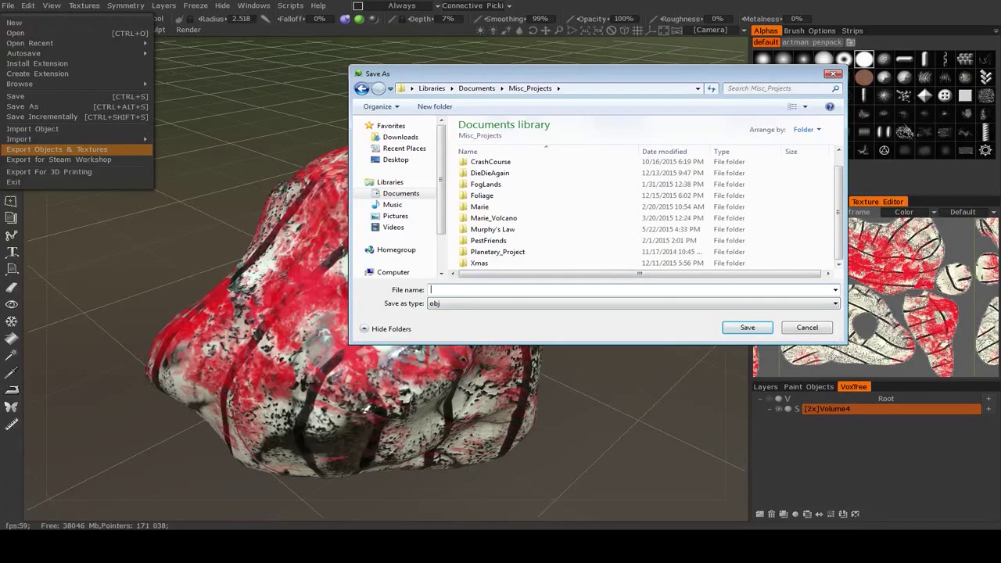
{"action": "type", "text": "Asteroid_Demo"}
{"action": "left_click", "coordinate": [747, 327]}
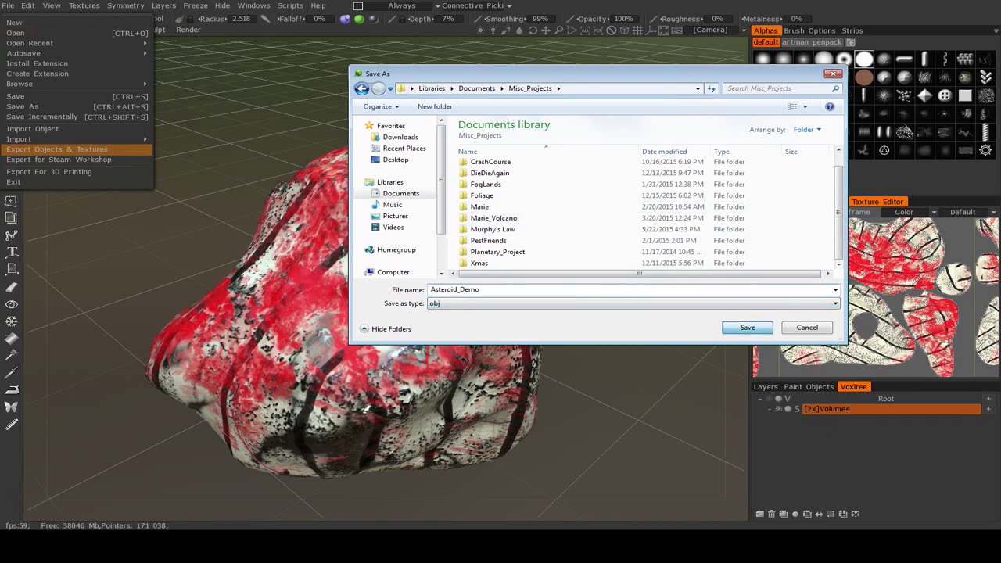
{"action": "left_click_drag", "start_coordinate": [431, 126], "coordinate": [478, 126]}
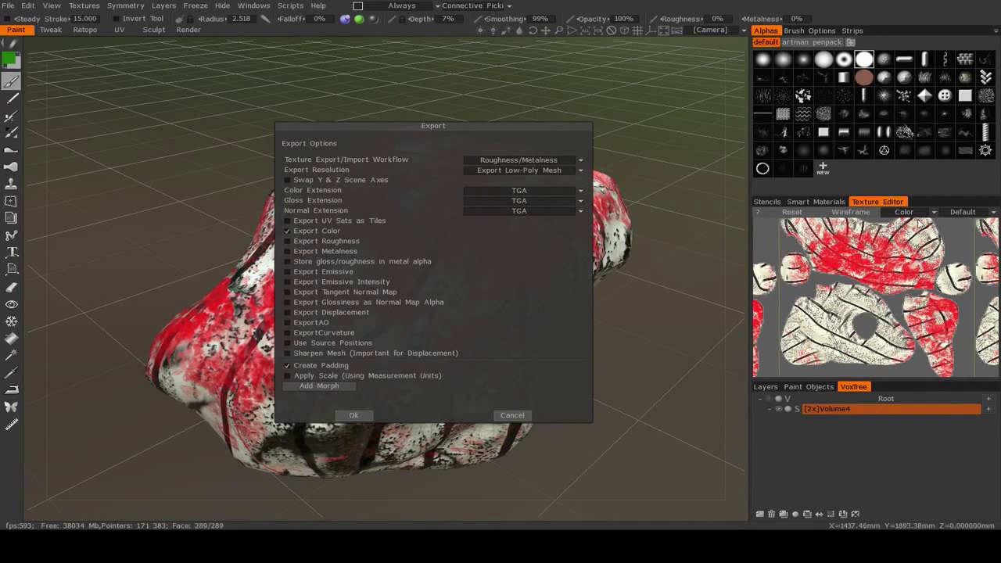
{"action": "left_click", "coordinate": [287, 251]}
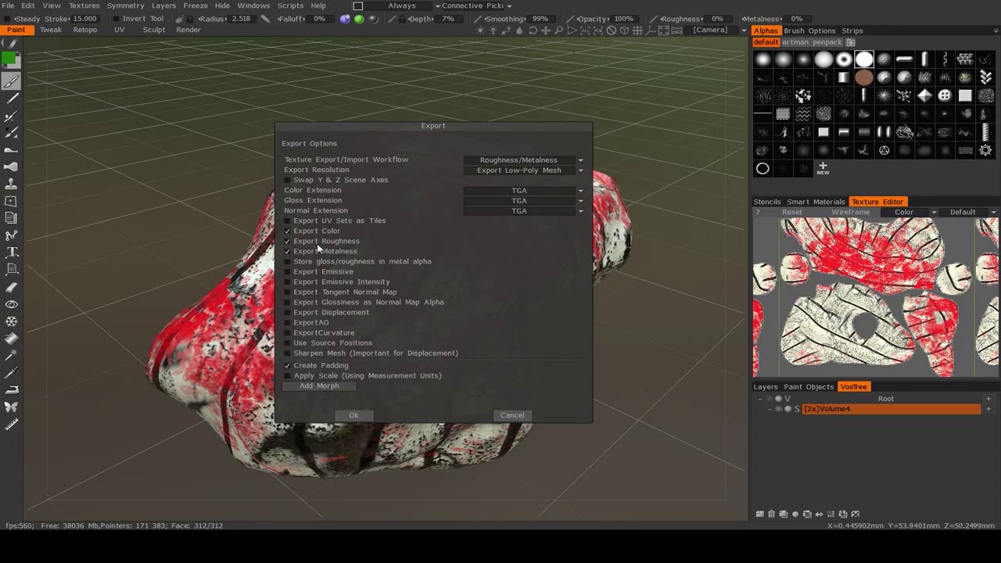
{"action": "left_click", "coordinate": [287, 292]}
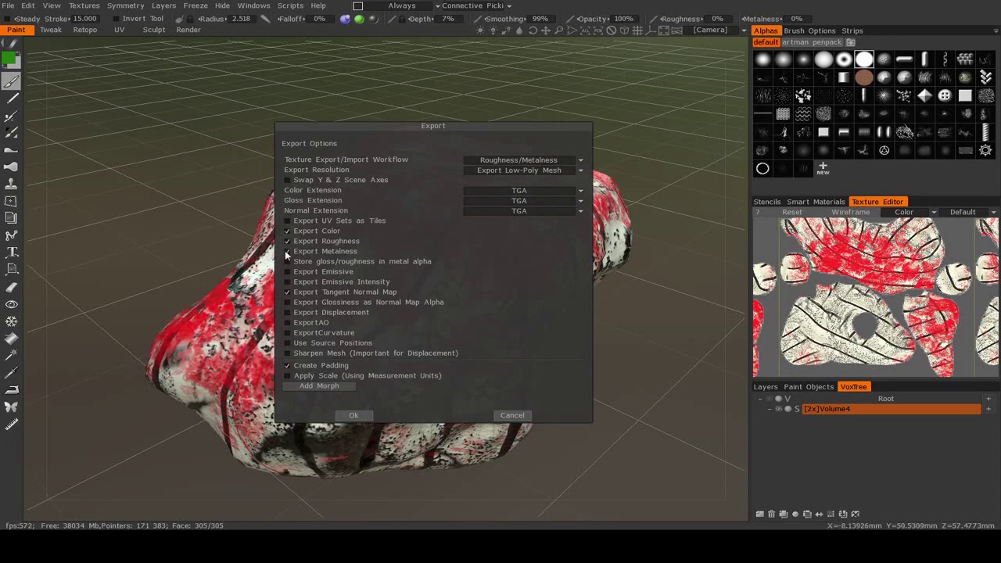
{"action": "left_click", "coordinate": [287, 251]}
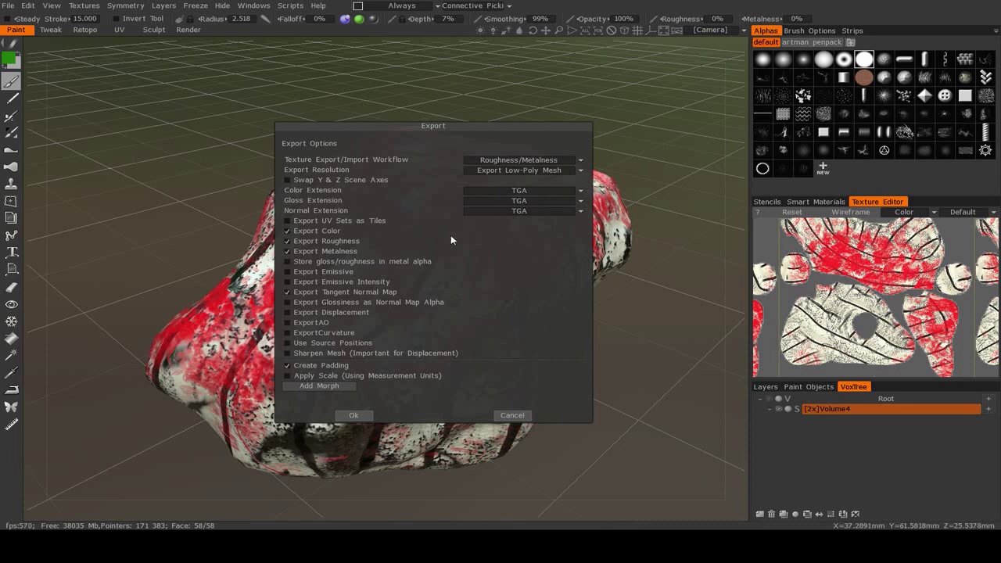
{"action": "left_click", "coordinate": [533, 189]}
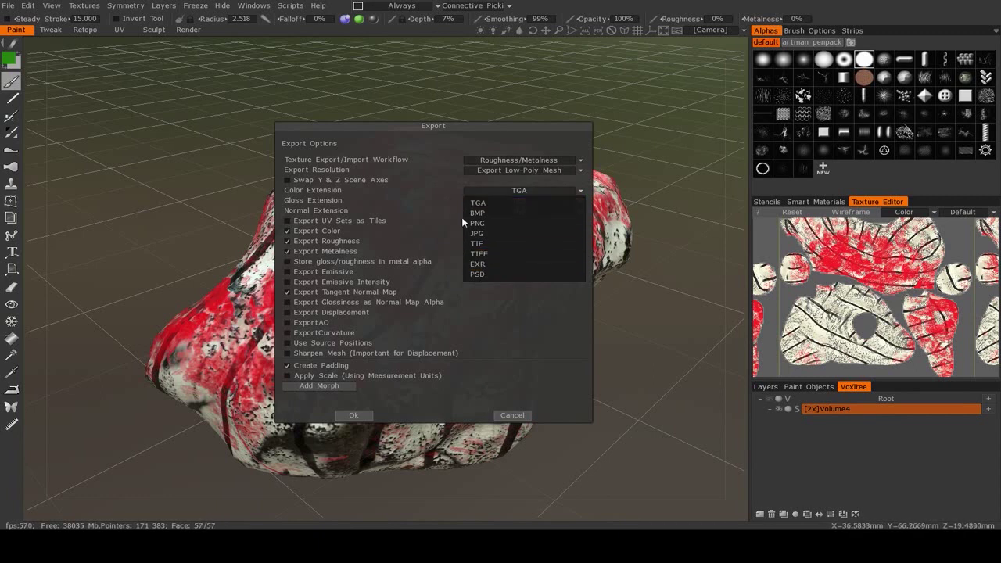
{"action": "left_click", "coordinate": [547, 310]}
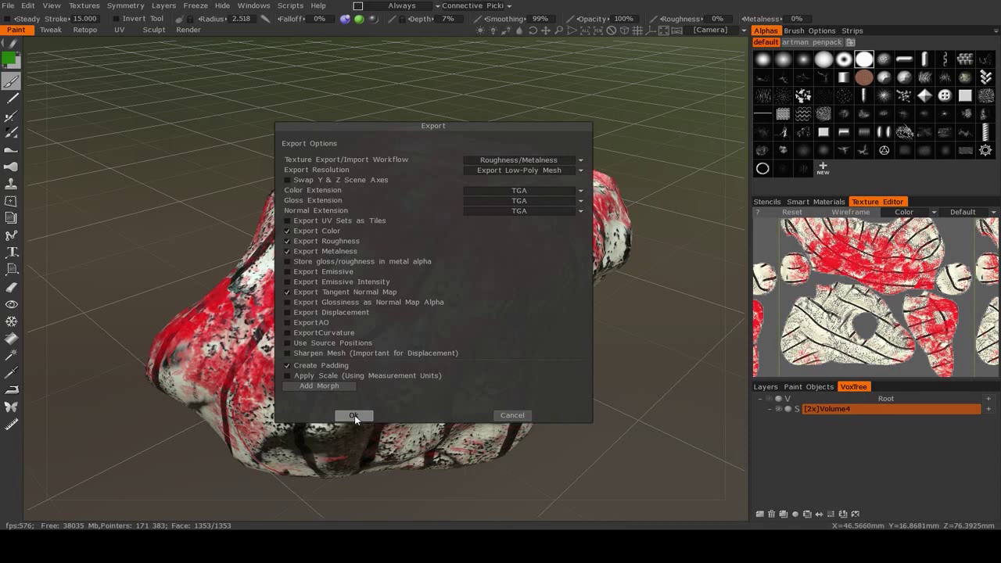
{"action": "left_click", "coordinate": [510, 415]}
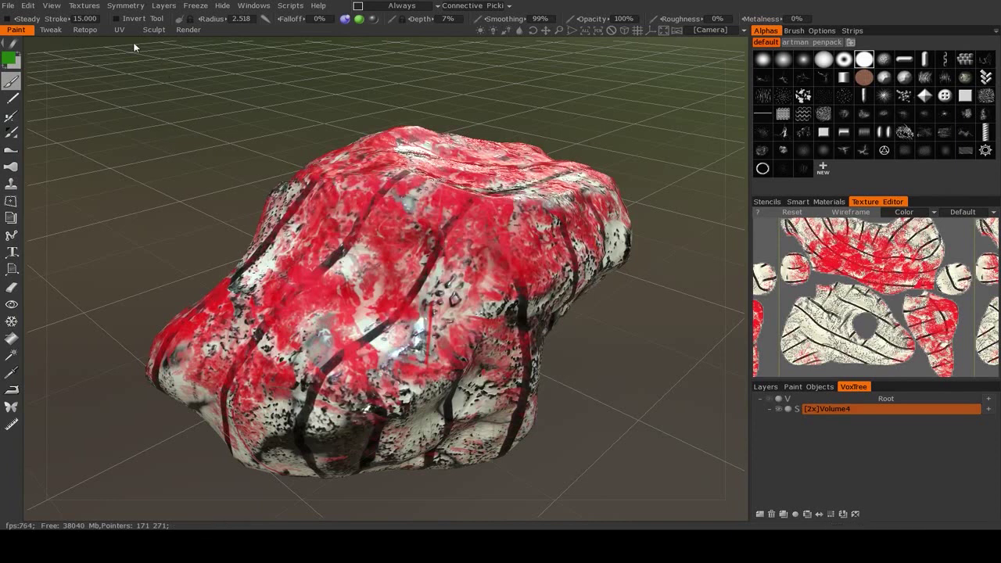
Export the low-poly mesh to Misc_Projects as an OBJ named Asteroid_Demo, with all texture map exports off and padding on.
{"action": "left_click", "coordinate": [7, 6]}
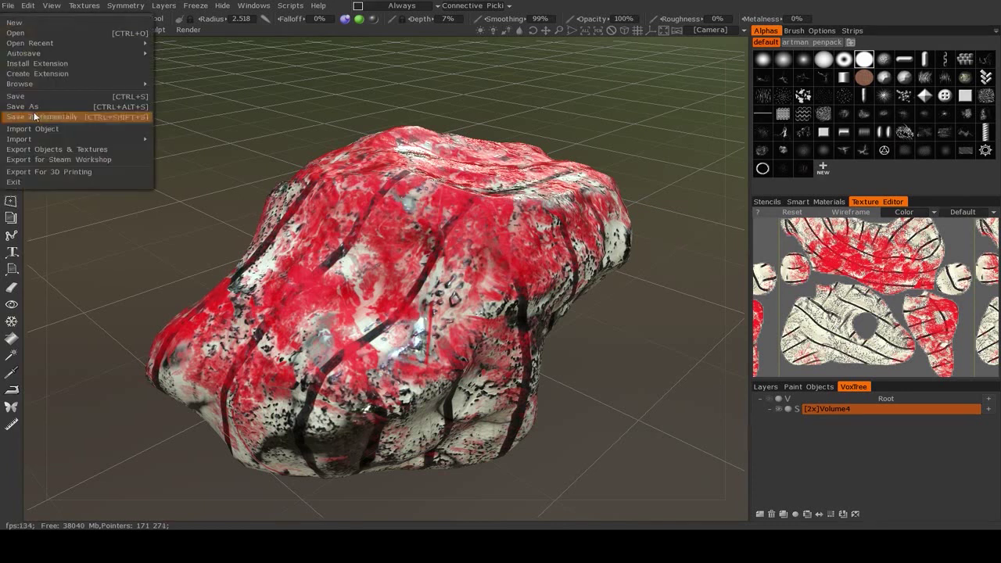
{"action": "left_click", "coordinate": [69, 150]}
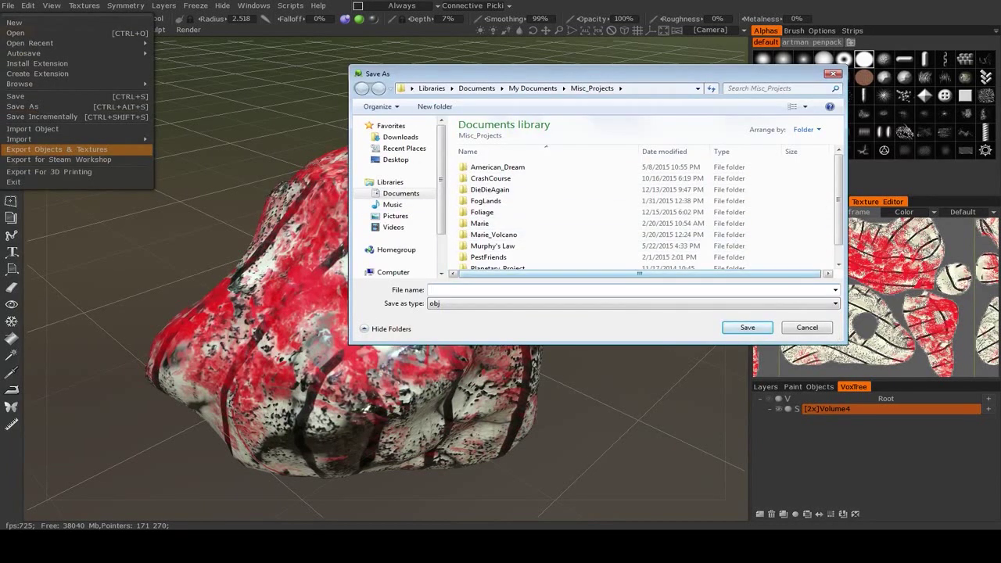
{"action": "type", "text": "Asteroid_Demo"}
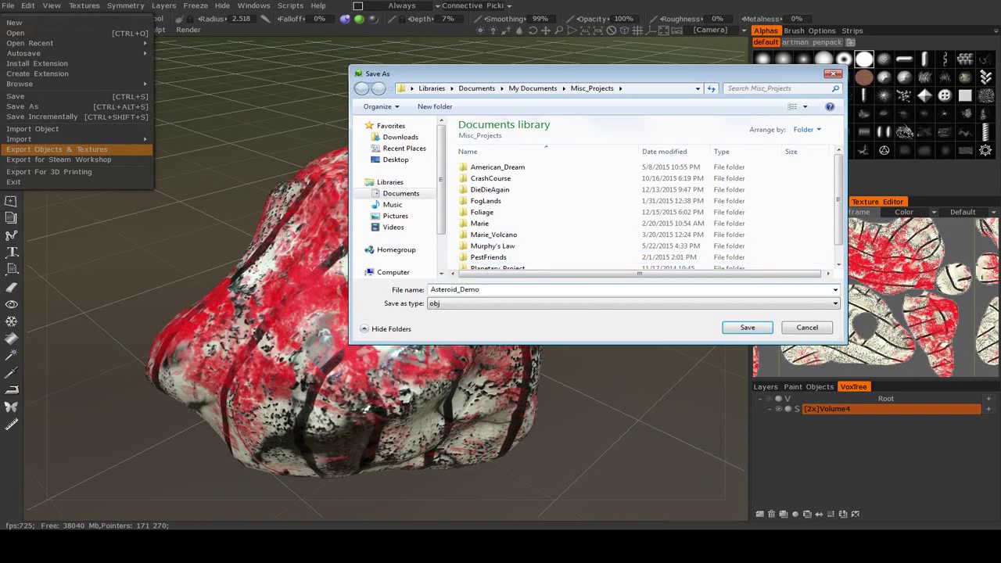
{"action": "left_click", "coordinate": [732, 325]}
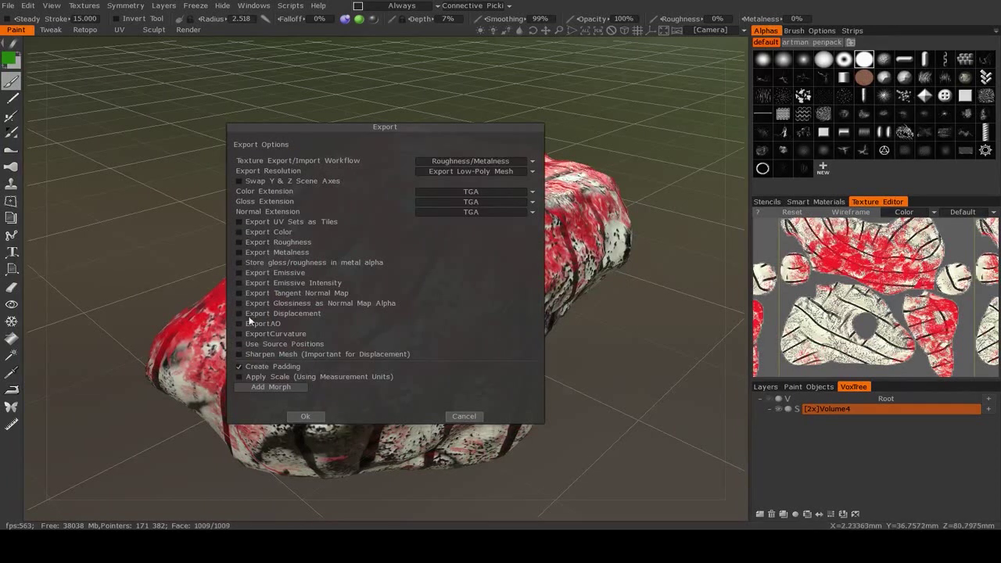
{"action": "left_click", "coordinate": [305, 416]}
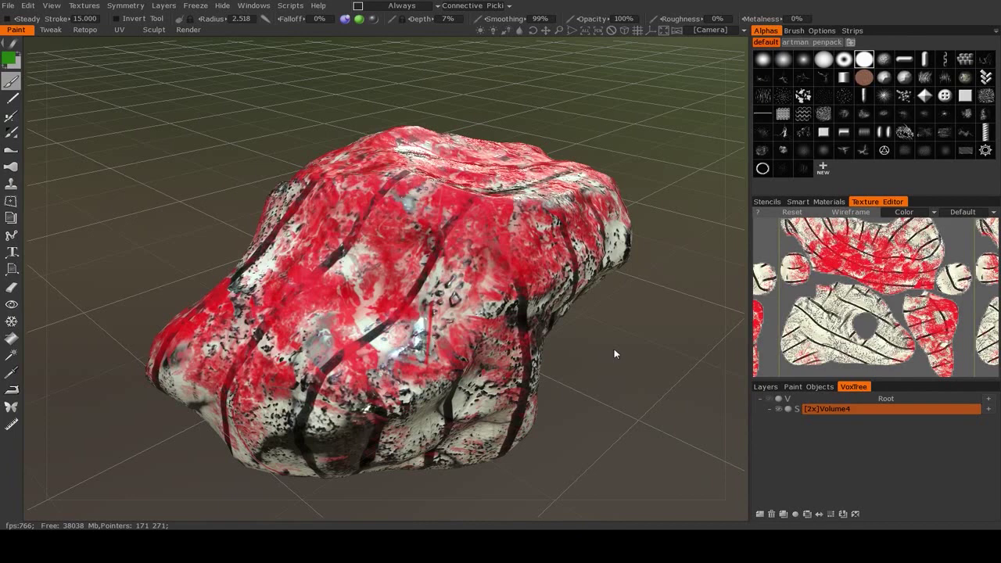
{"action": "left_click_drag", "start_coordinate": [613, 330], "coordinate": [583, 380]}
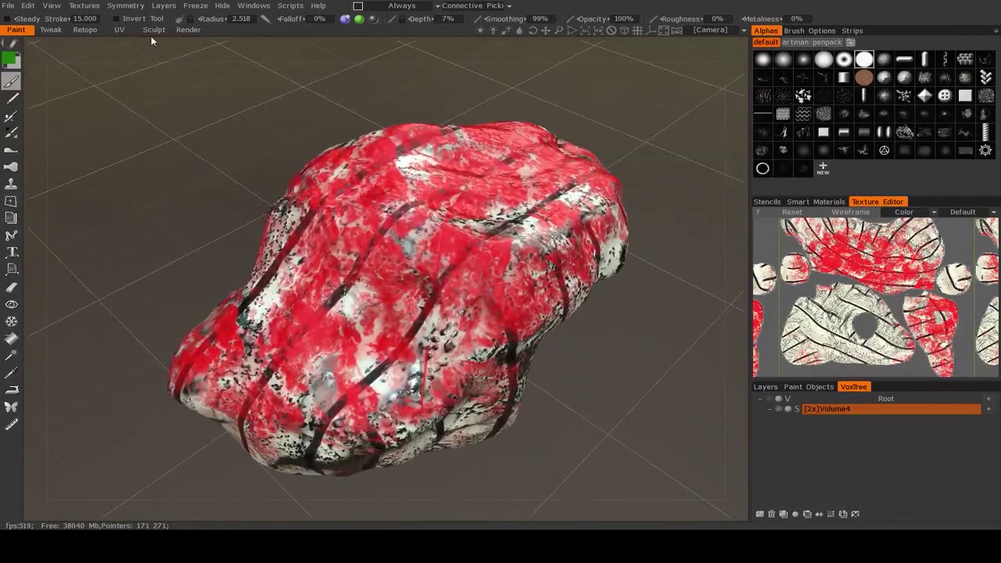
{"action": "left_click", "coordinate": [85, 5]}
{"action": "mouse_move", "coordinate": [88, 43]}
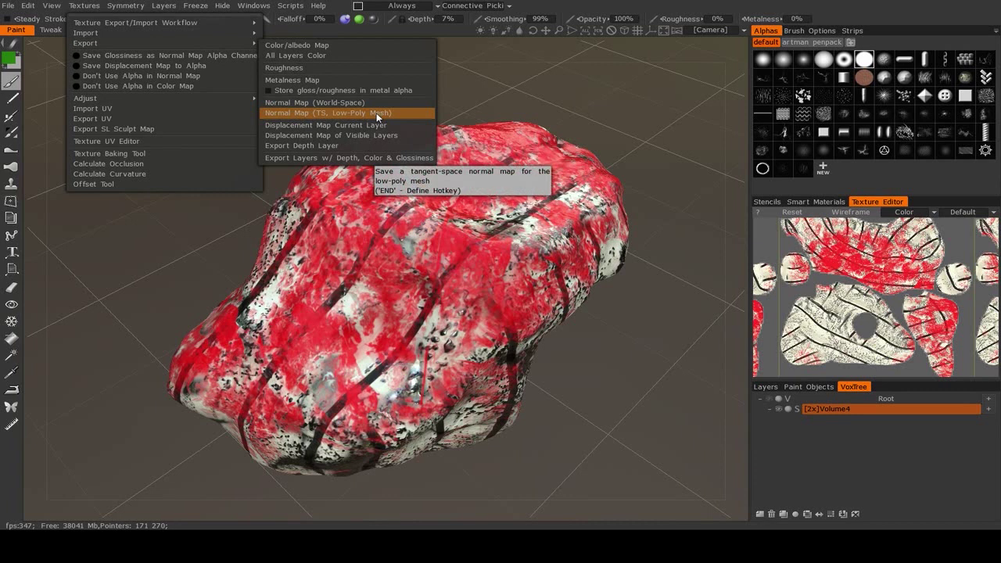
{"action": "left_click", "coordinate": [281, 48]}
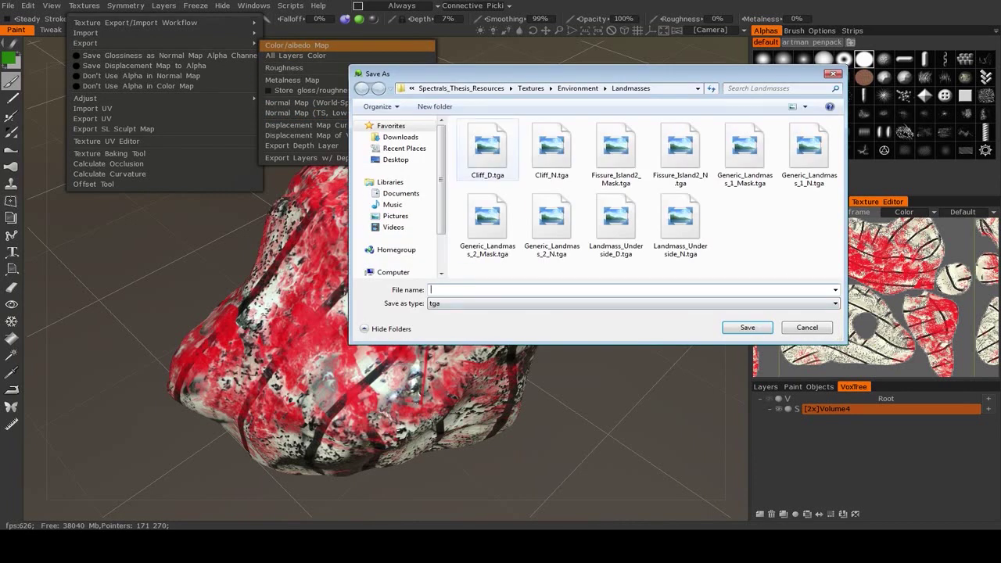
{"action": "left_click", "coordinate": [485, 303]}
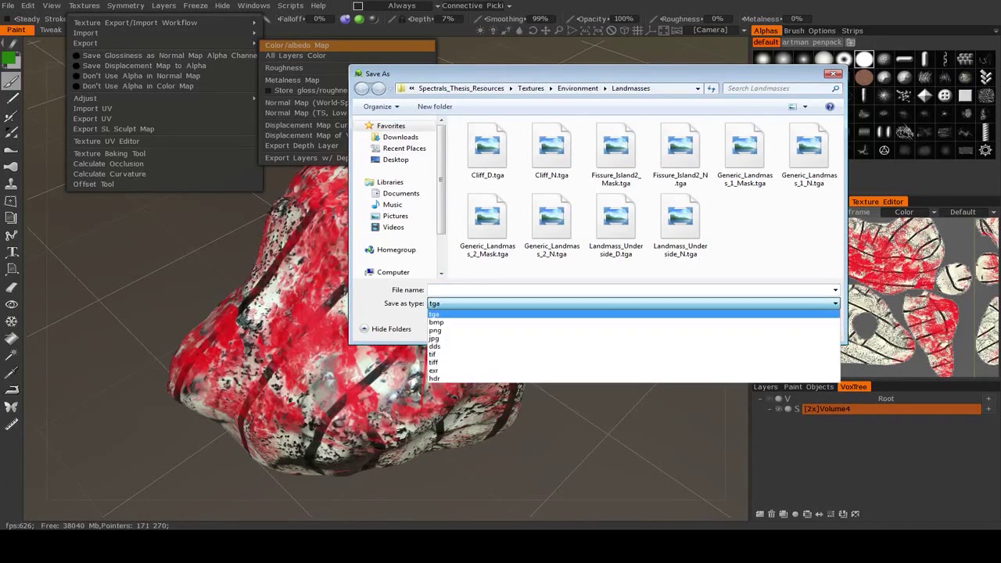
{"action": "left_click", "coordinate": [485, 313]}
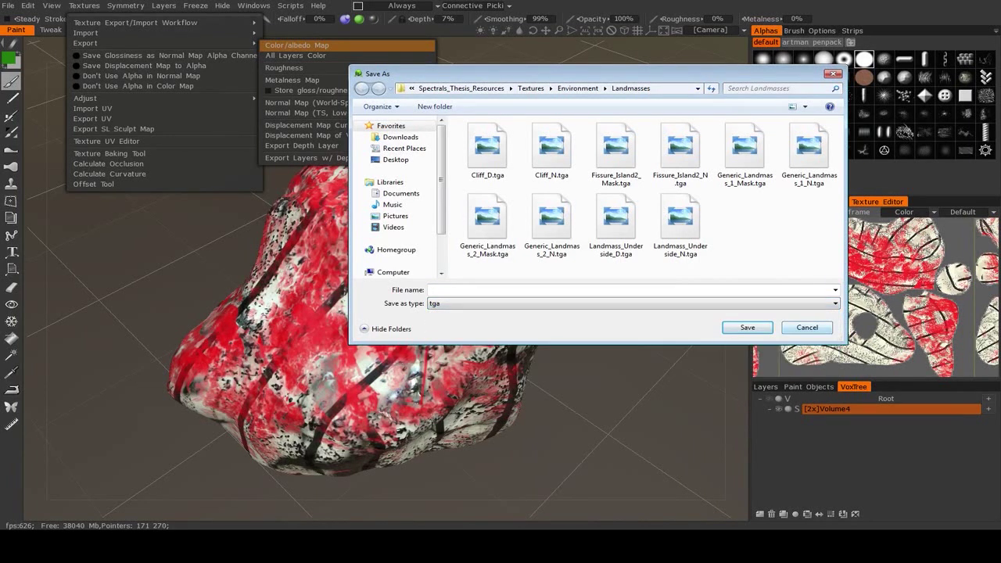
{"action": "key", "text": "Escape"}
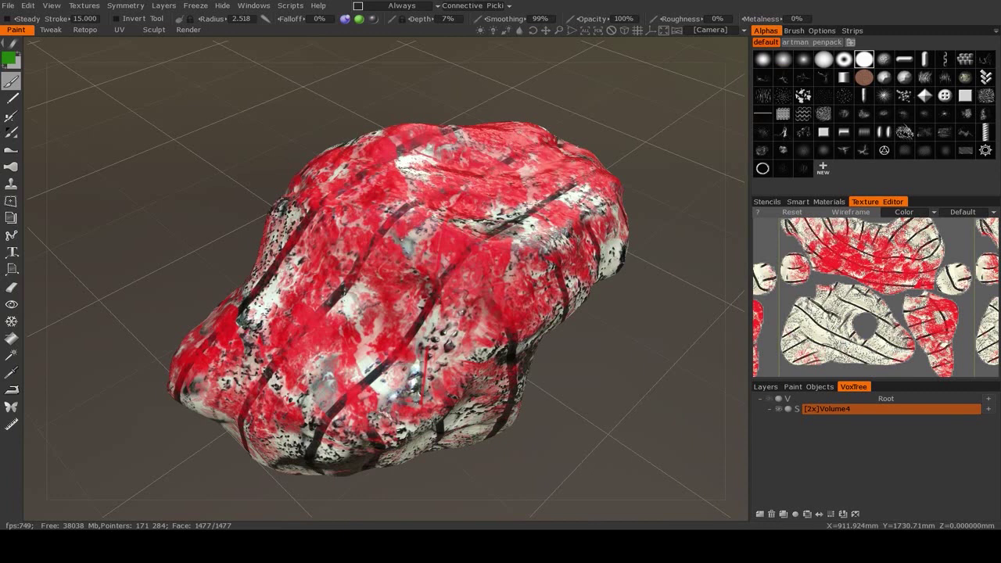
Examine the asteroid's Normals, Roughness and TexMetal maps in turn in the Texture Editor.
{"action": "scroll", "coordinate": [798, 287], "scroll_direction": "up", "scroll_amount": 2}
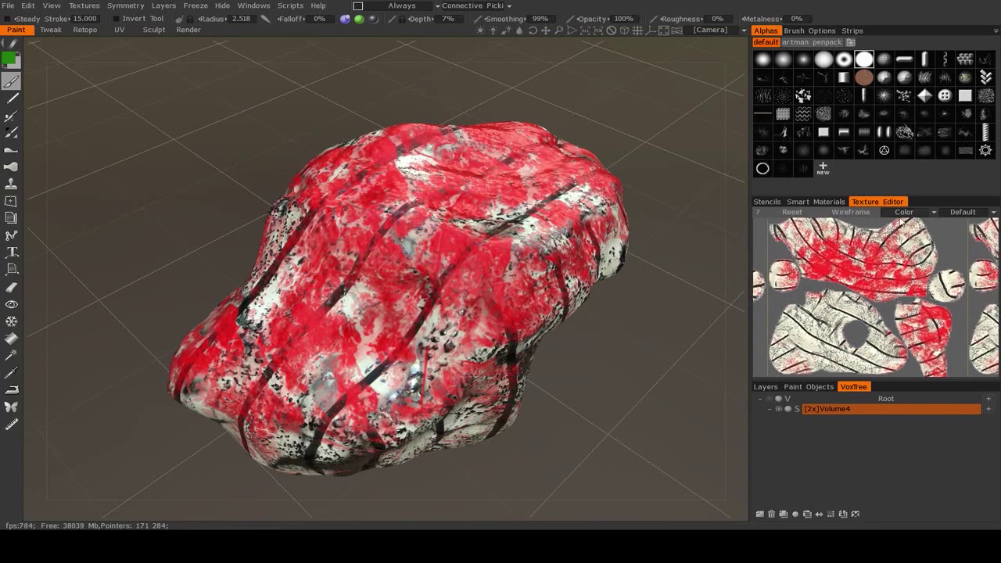
{"action": "left_click", "coordinate": [909, 214]}
{"action": "left_click", "coordinate": [901, 234]}
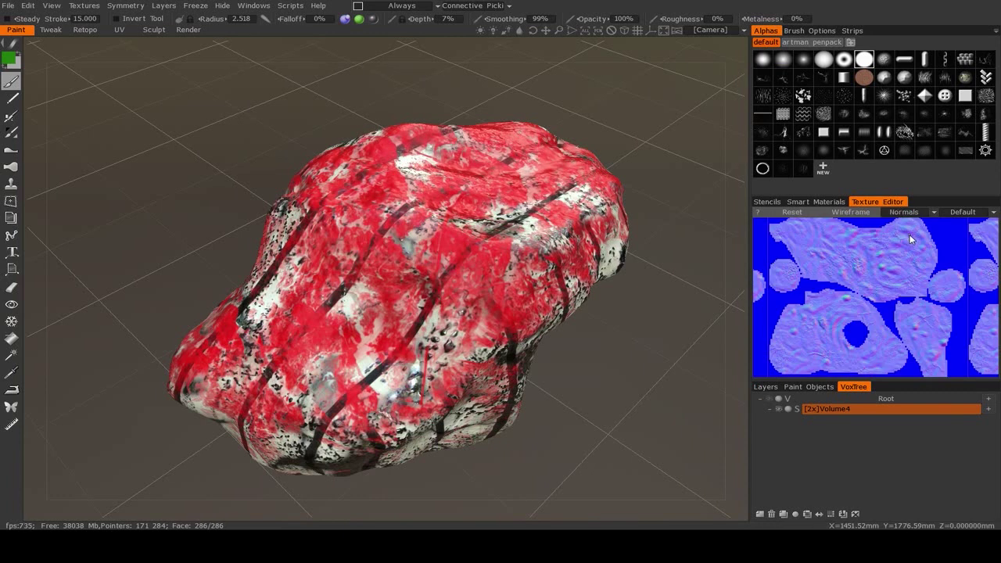
{"action": "left_click", "coordinate": [905, 212]}
{"action": "left_click", "coordinate": [903, 245]}
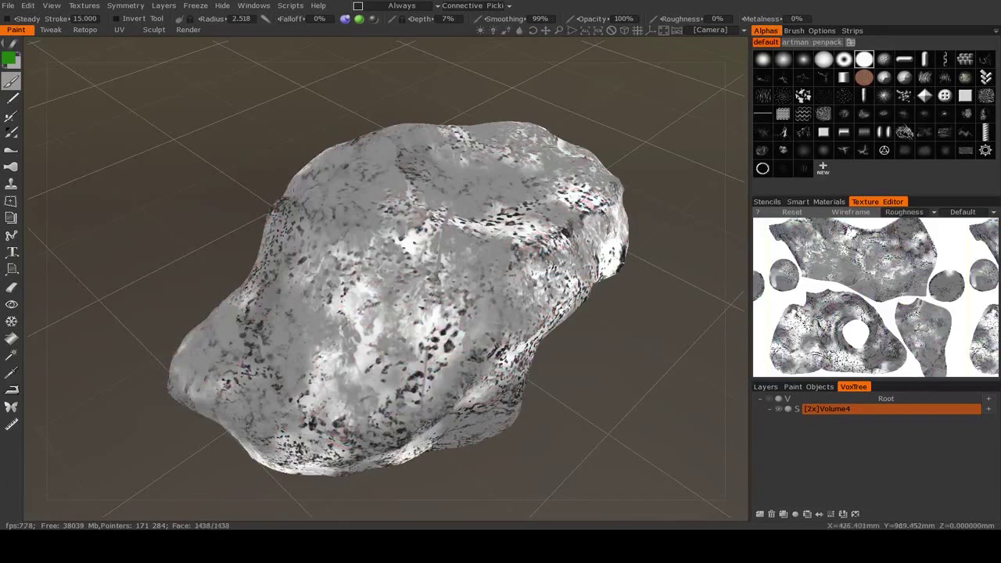
{"action": "left_click", "coordinate": [912, 215]}
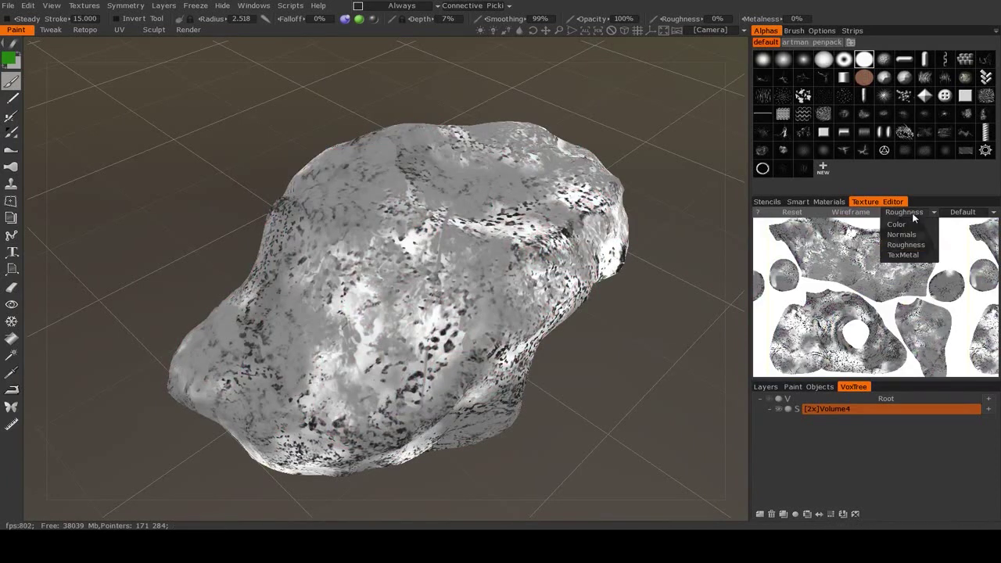
{"action": "left_click", "coordinate": [902, 255]}
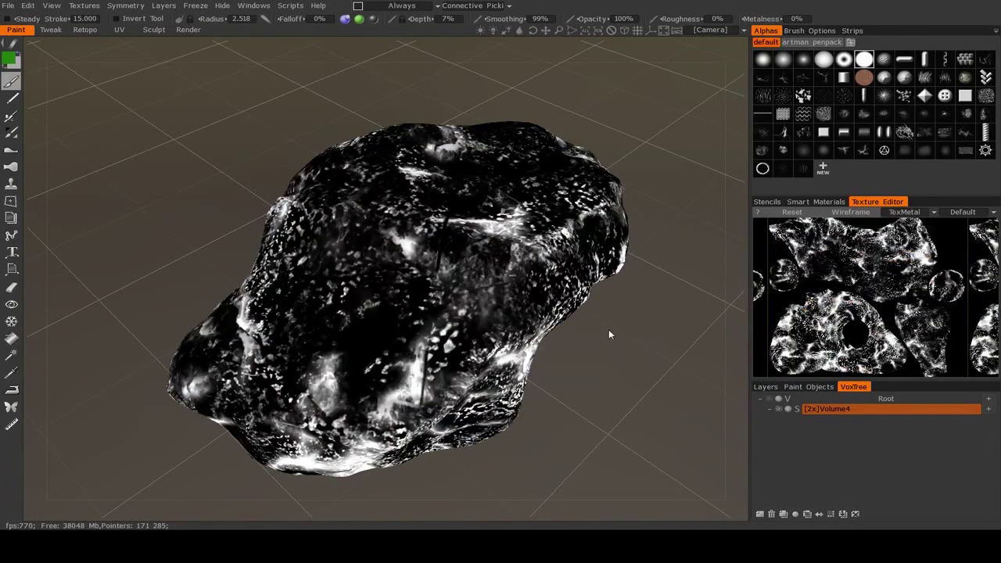
Start importing a model for per-pixel painting, discarding the unsaved changes in the asteroid scene.
{"action": "middle_click_drag", "start_coordinate": [608, 329], "coordinate": [596, 365]}
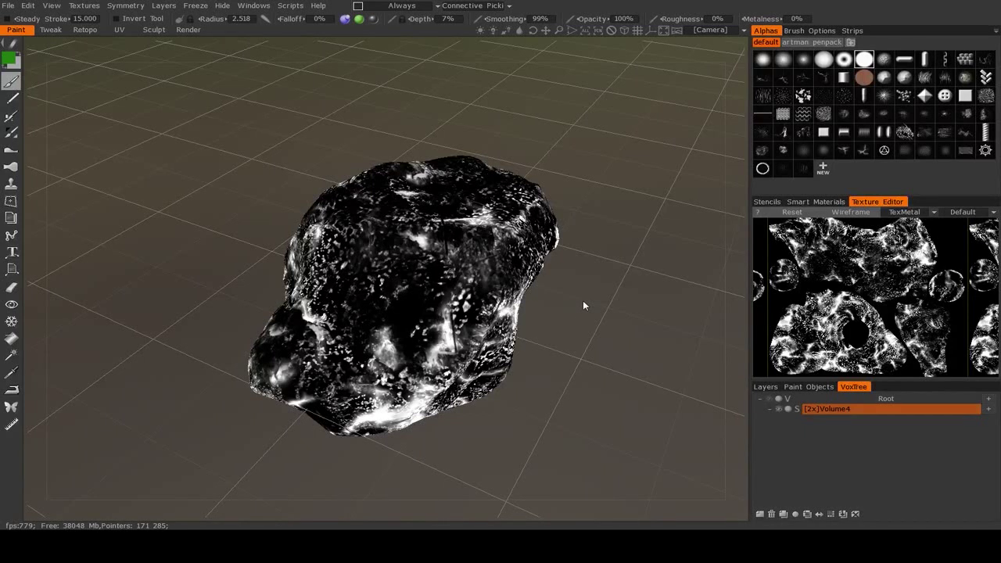
{"action": "middle_click_drag", "start_coordinate": [577, 306], "coordinate": [571, 346]}
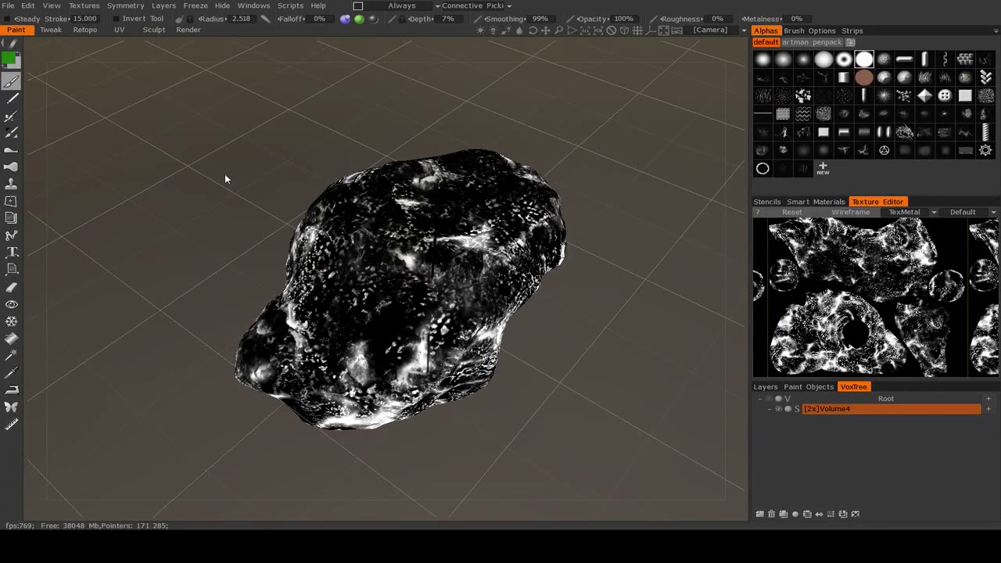
{"action": "left_click_drag", "start_coordinate": [225, 174], "coordinate": [216, 153]}
{"action": "left_click", "coordinate": [9, 6]}
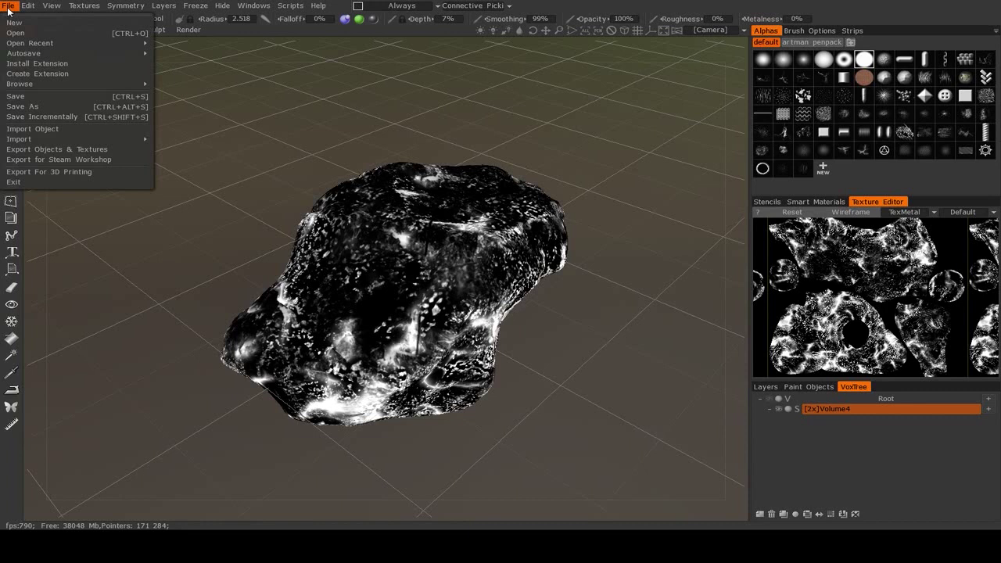
{"action": "mouse_move", "coordinate": [31, 139]}
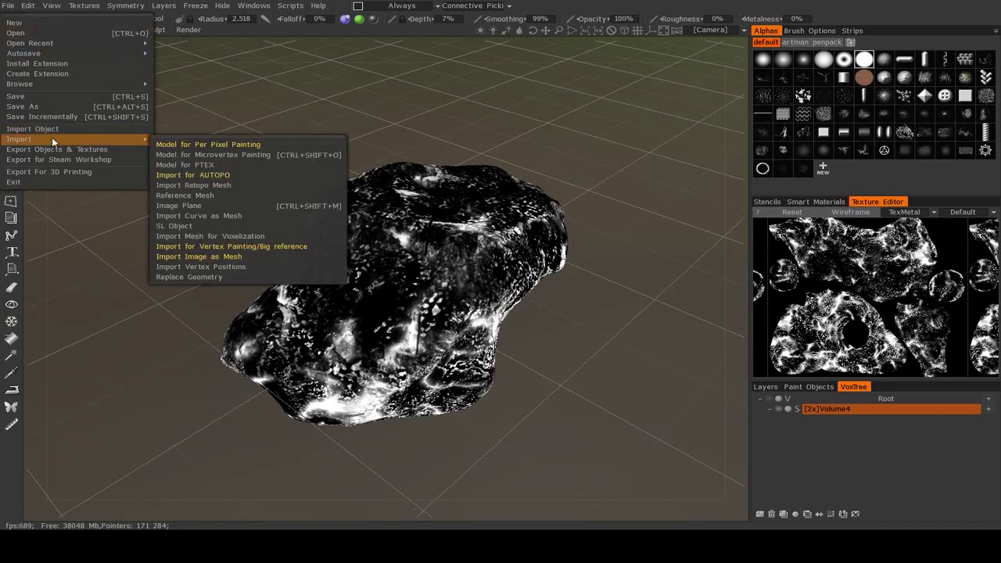
{"action": "left_click", "coordinate": [218, 144]}
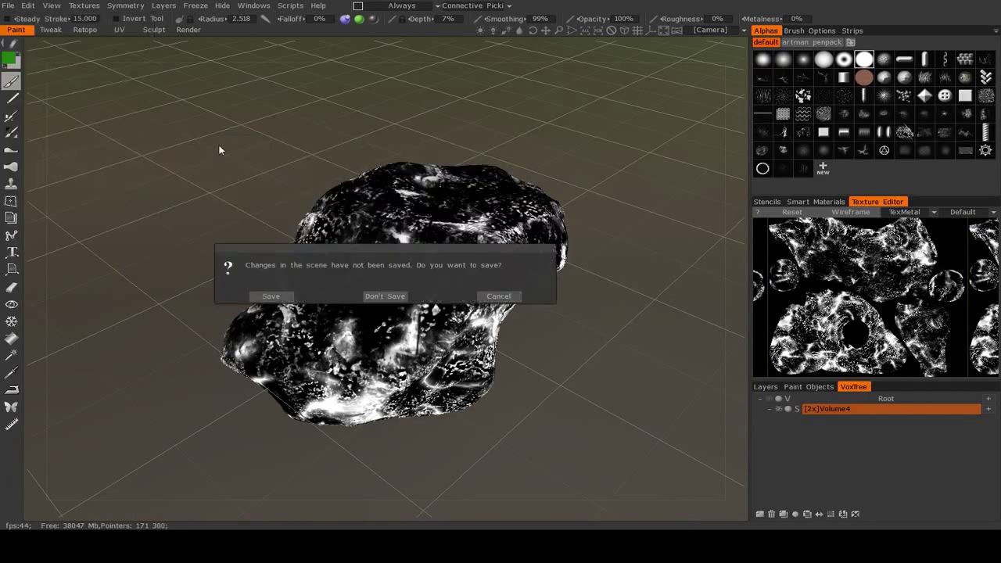
{"action": "left_click", "coordinate": [382, 297]}
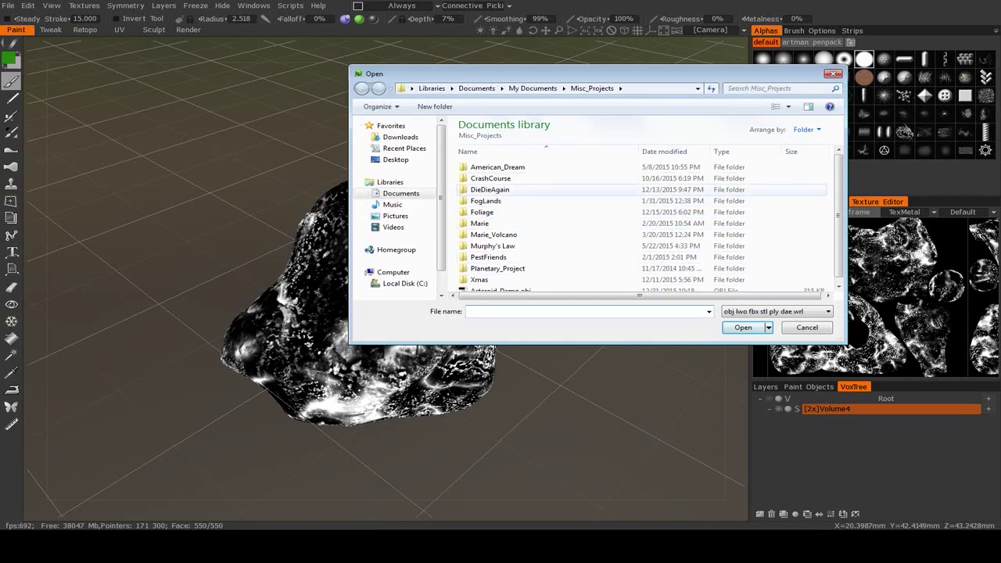
Open Assault_Rifle.obj from the Models folder inside Misc_Projects > DieDieAgain.
{"action": "double_click", "coordinate": [489, 189]}
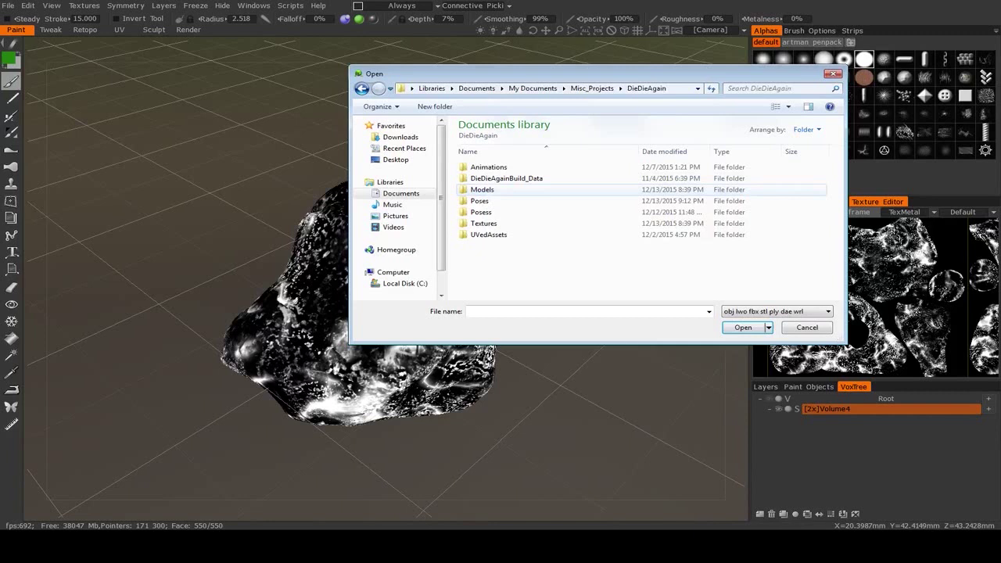
{"action": "double_click", "coordinate": [485, 190]}
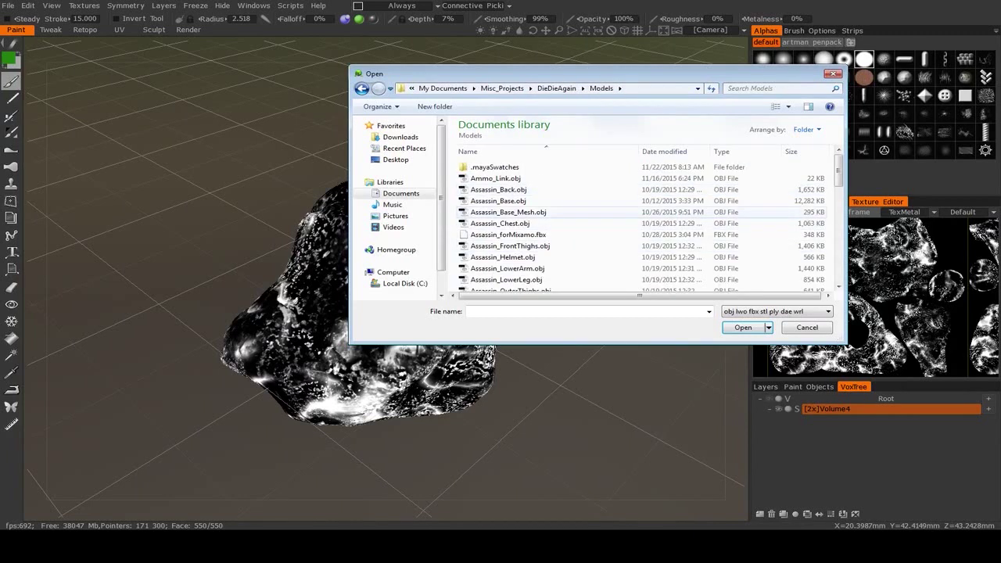
{"action": "scroll", "coordinate": [641, 223], "scroll_direction": "down", "scroll_amount": 1}
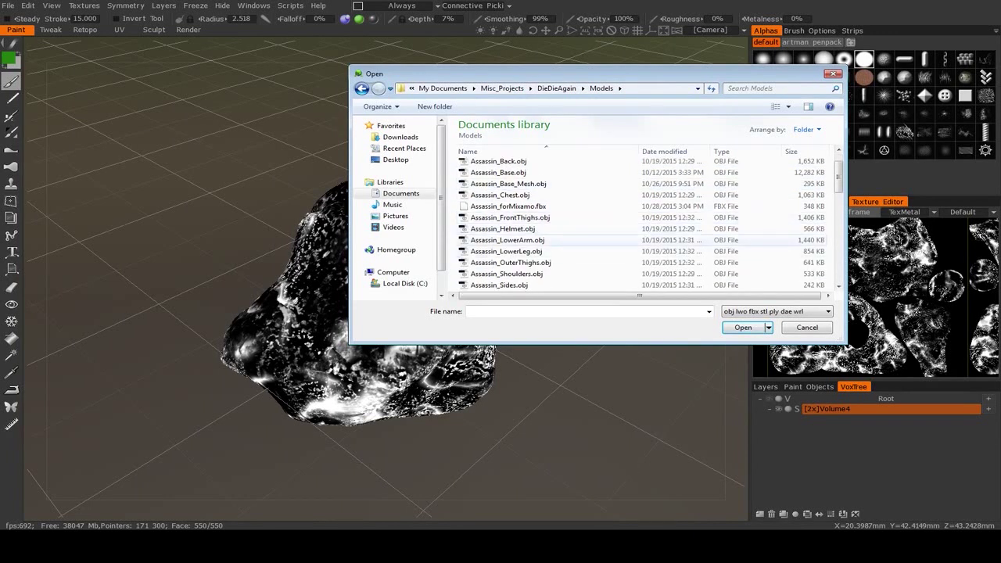
{"action": "scroll", "coordinate": [548, 195], "scroll_direction": "up", "scroll_amount": 1}
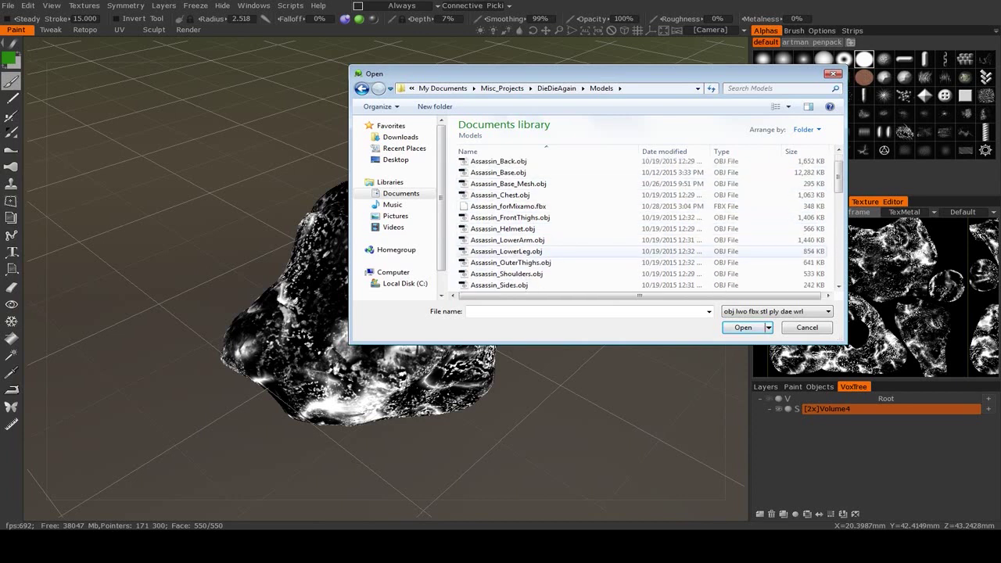
{"action": "scroll", "coordinate": [508, 251], "scroll_direction": "down", "scroll_amount": 3}
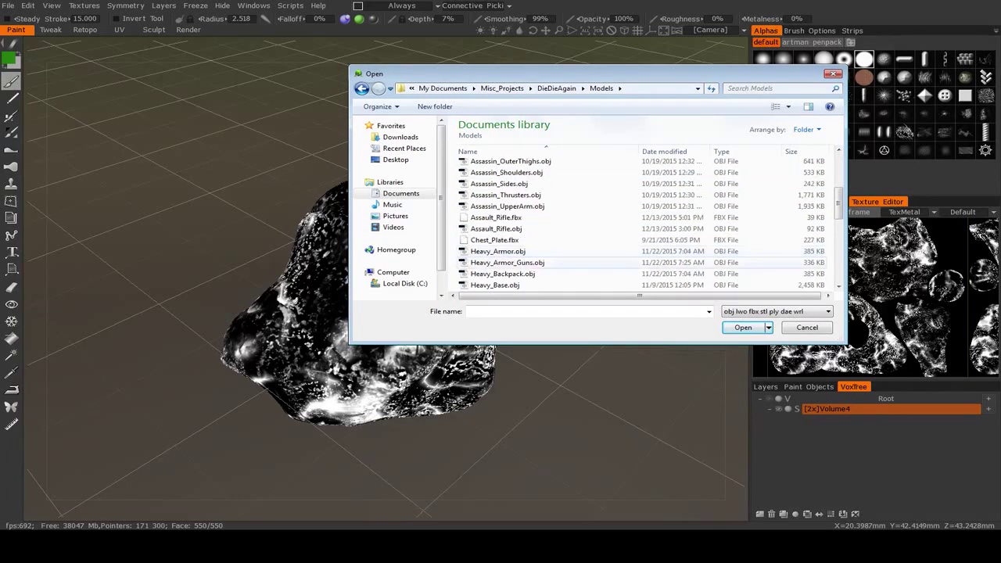
{"action": "left_click", "coordinate": [496, 228]}
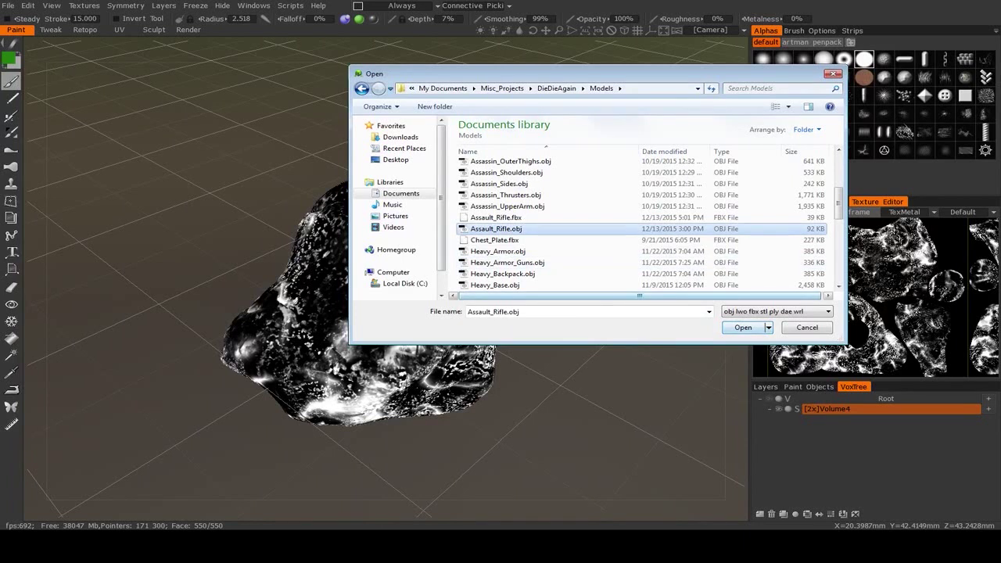
{"action": "left_click", "coordinate": [739, 328]}
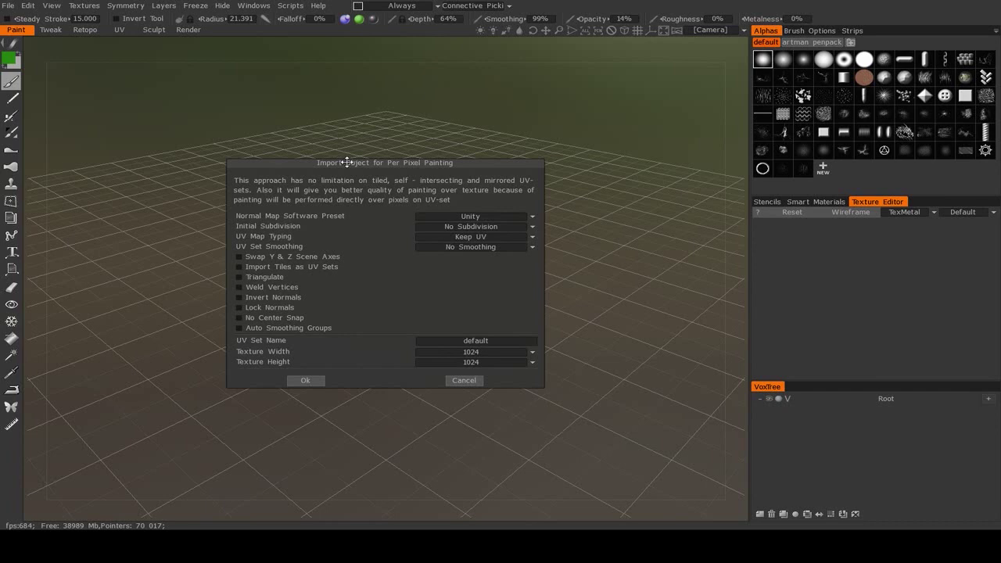
Import the rifle with the Unity normal map preset, existing UVs kept and 1024 × 1024 textures.
{"action": "left_click_drag", "start_coordinate": [347, 162], "coordinate": [357, 144]}
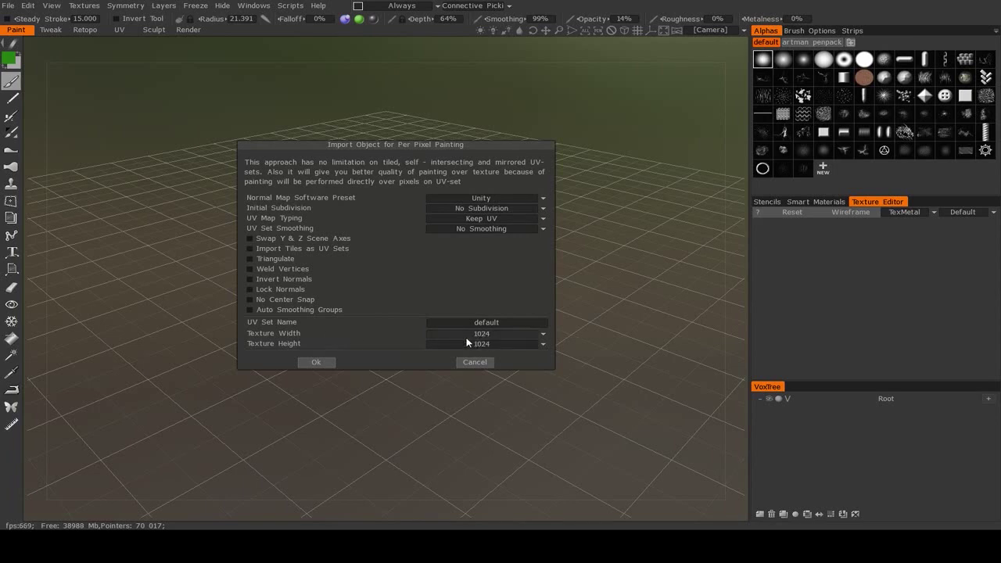
{"action": "left_click", "coordinate": [438, 336]}
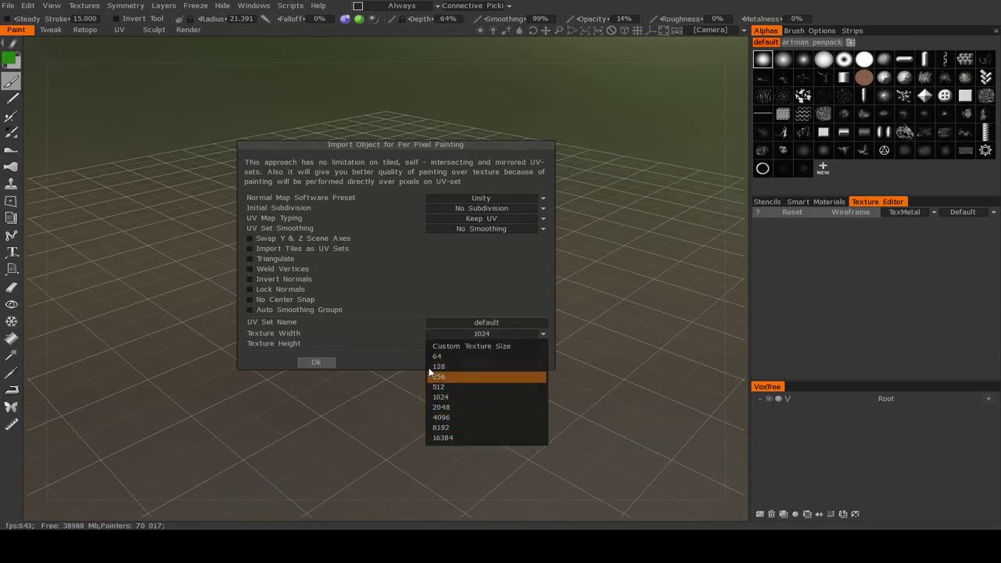
{"action": "left_click", "coordinate": [316, 362]}
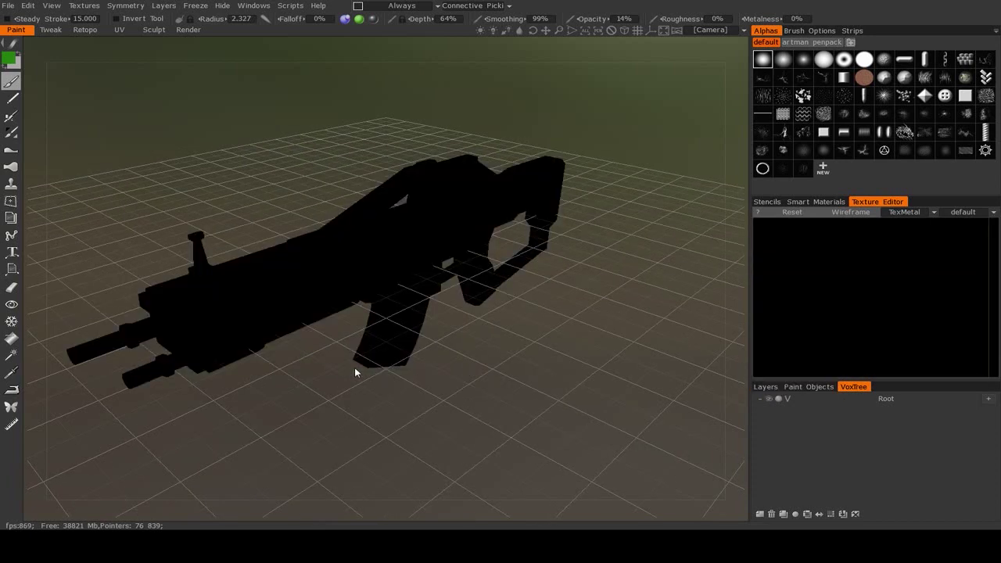
Examine the rifle's blank Color map and its UV layout with the wireframe overlay in the Texture Editor.
{"action": "middle_click_drag", "start_coordinate": [443, 358], "coordinate": [561, 407]}
{"action": "left_click", "coordinate": [892, 212]}
{"action": "left_click", "coordinate": [896, 219]}
{"action": "scroll", "coordinate": [869, 282], "scroll_direction": "down", "scroll_amount": 3}
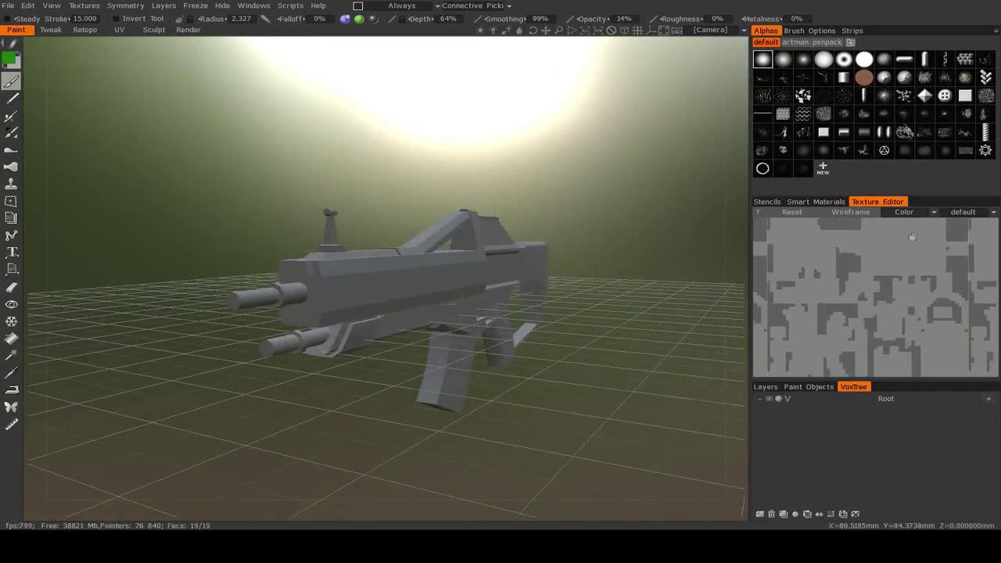
{"action": "left_click", "coordinate": [904, 211]}
{"action": "left_click", "coordinate": [884, 275]}
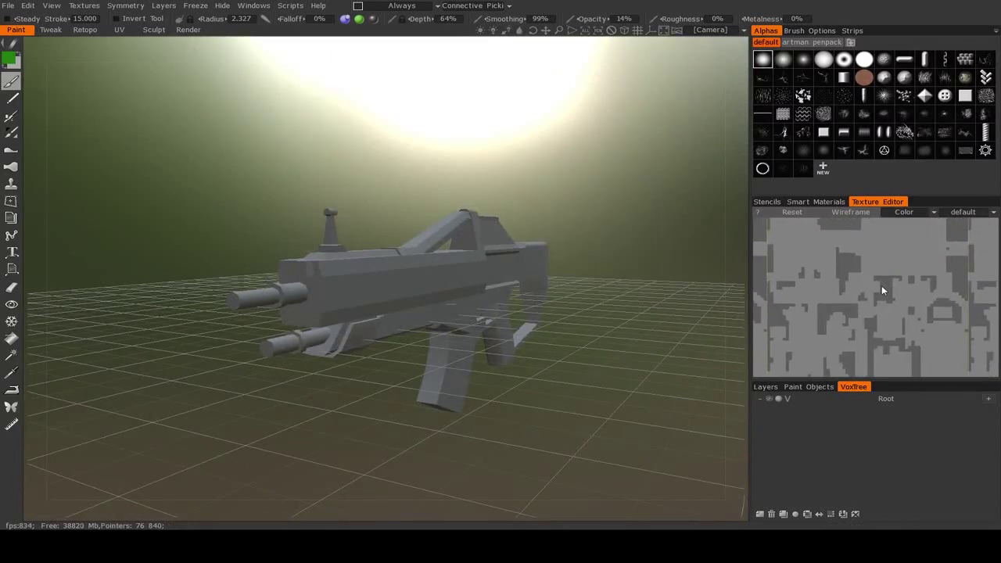
{"action": "left_click", "coordinate": [845, 212]}
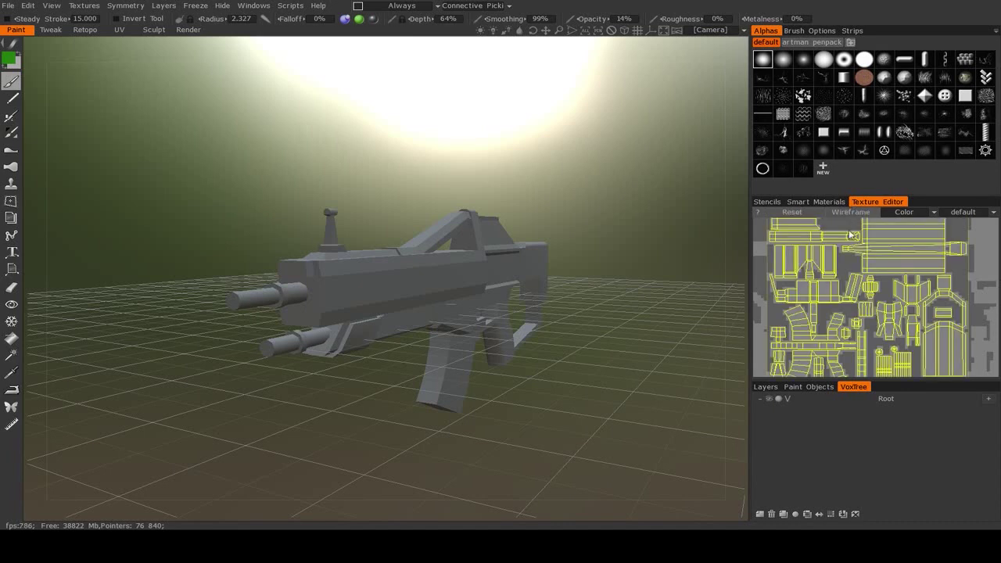
{"action": "scroll", "coordinate": [887, 241], "scroll_direction": "down", "scroll_amount": 2}
{"action": "middle_click_drag", "start_coordinate": [889, 242], "coordinate": [898, 272]}
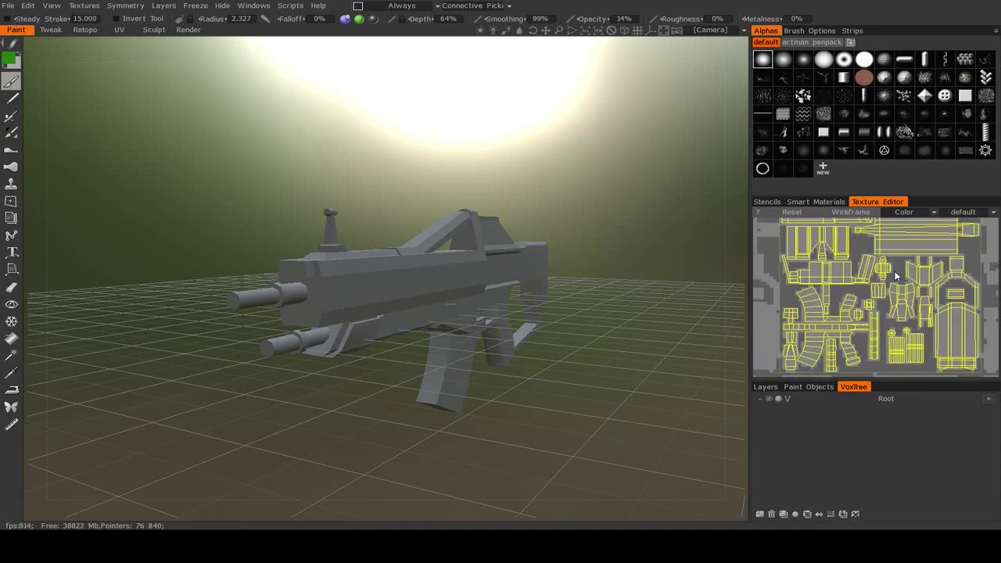
{"action": "scroll", "coordinate": [892, 266], "scroll_direction": "up", "scroll_amount": 1}
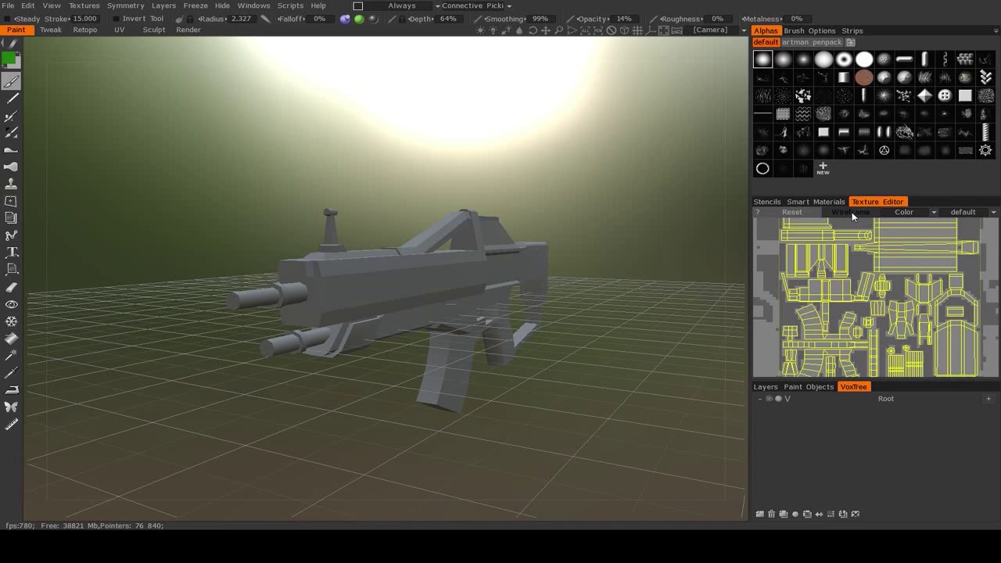
{"action": "left_click", "coordinate": [850, 212]}
{"action": "scroll", "coordinate": [886, 270], "scroll_direction": "up", "scroll_amount": 3}
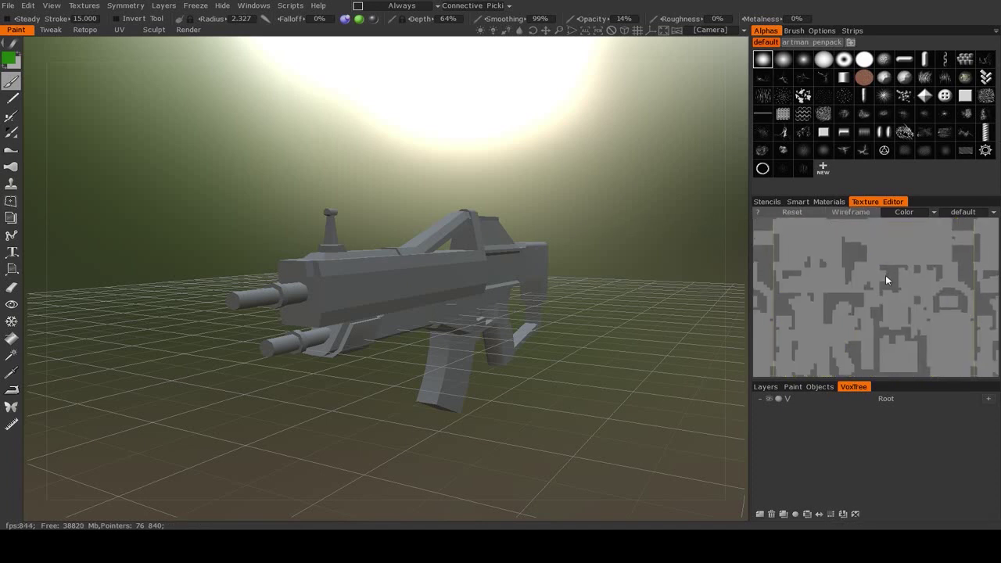
Examine the rifle's Normals, Roughness and TexMetal maps in turn and return to the Color map.
{"action": "left_click", "coordinate": [899, 212]}
{"action": "left_click", "coordinate": [901, 235]}
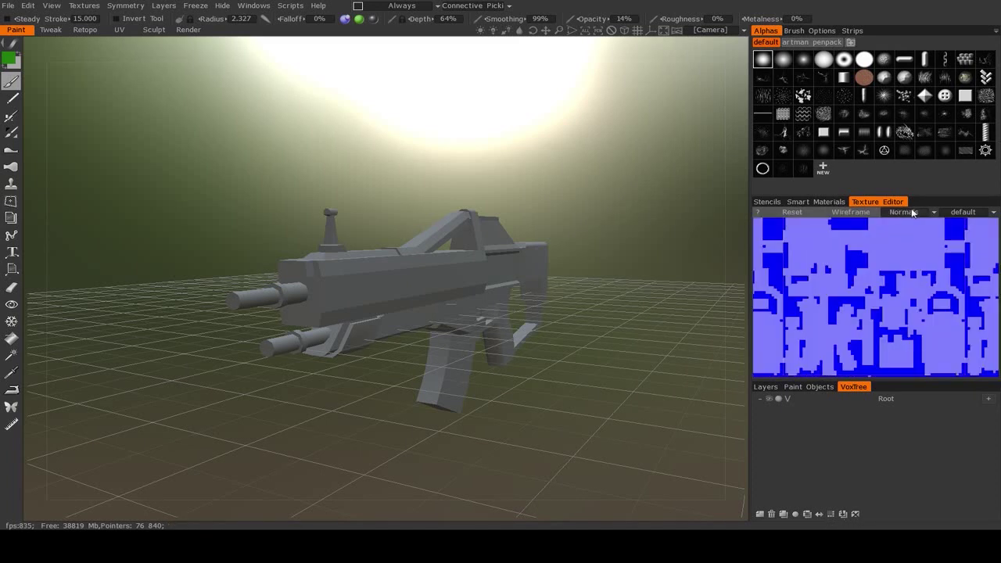
{"action": "left_click", "coordinate": [904, 212]}
{"action": "left_click", "coordinate": [907, 245]}
{"action": "left_click", "coordinate": [904, 212]}
{"action": "left_click", "coordinate": [903, 255]}
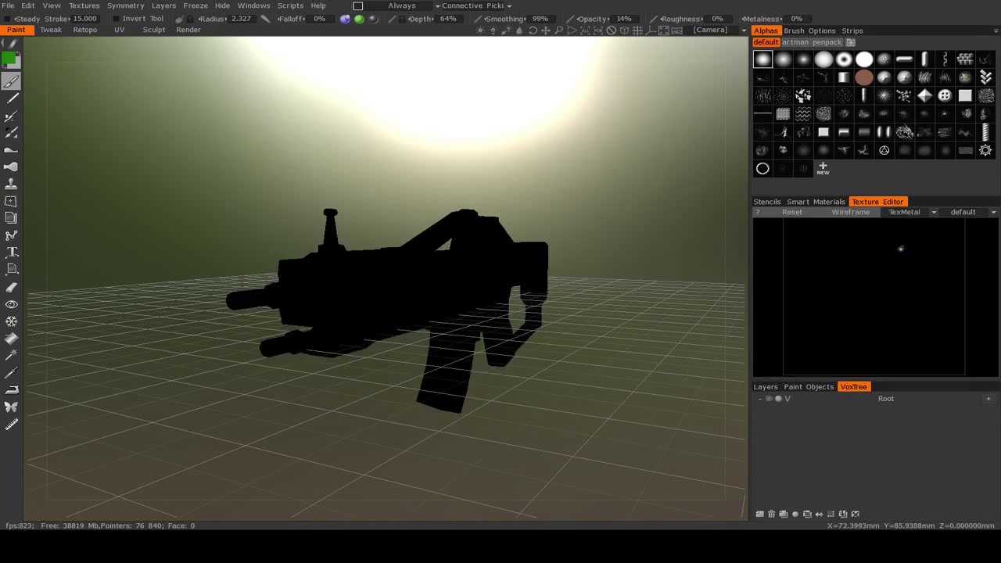
{"action": "left_click", "coordinate": [904, 212]}
{"action": "left_click", "coordinate": [905, 224]}
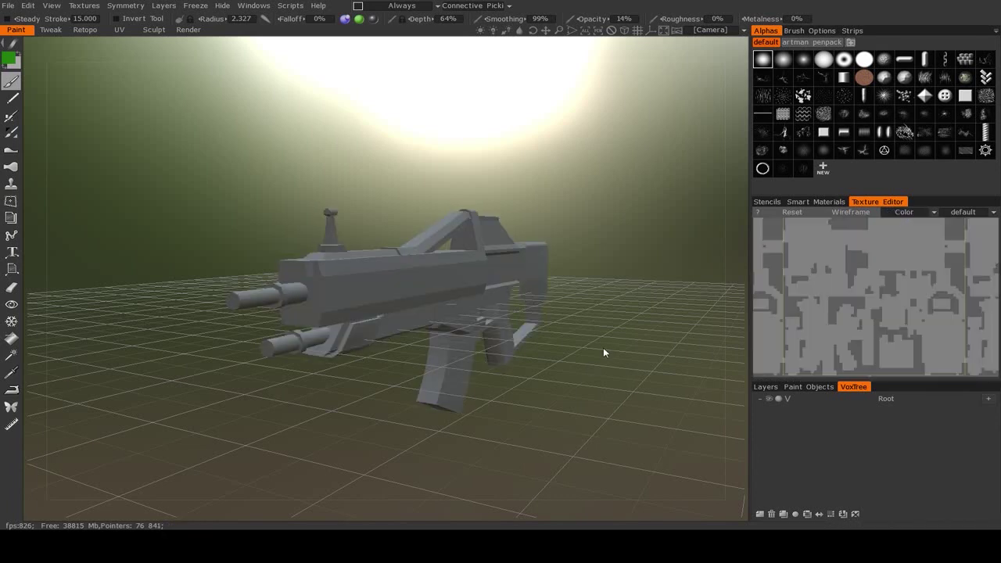
Import Assault_D.tga from the Textures folder of Misc_Projects > DieDieAgain as the rifle's color/albedo map.
{"action": "left_click_drag", "start_coordinate": [603, 347], "coordinate": [570, 357]}
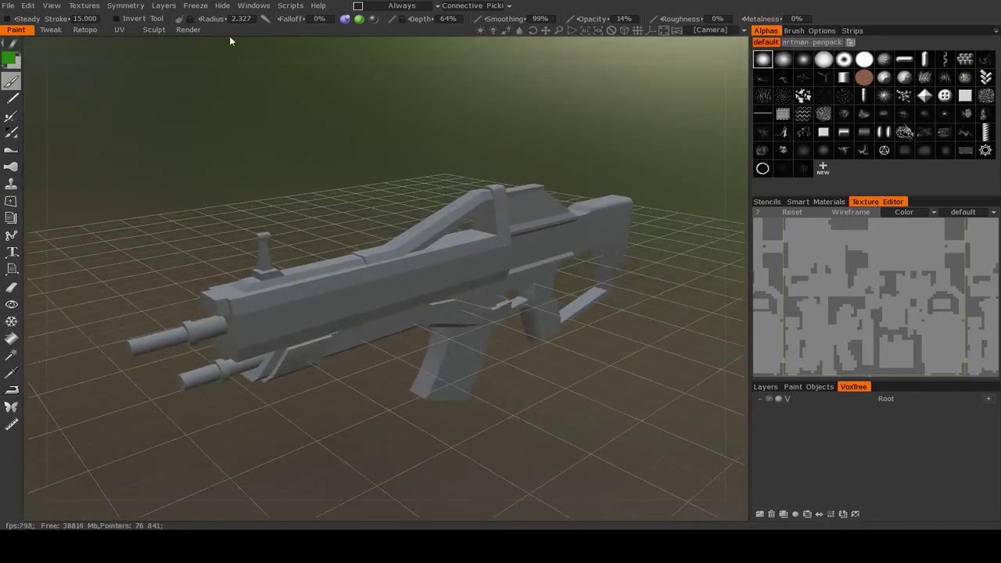
{"action": "left_click", "coordinate": [86, 6]}
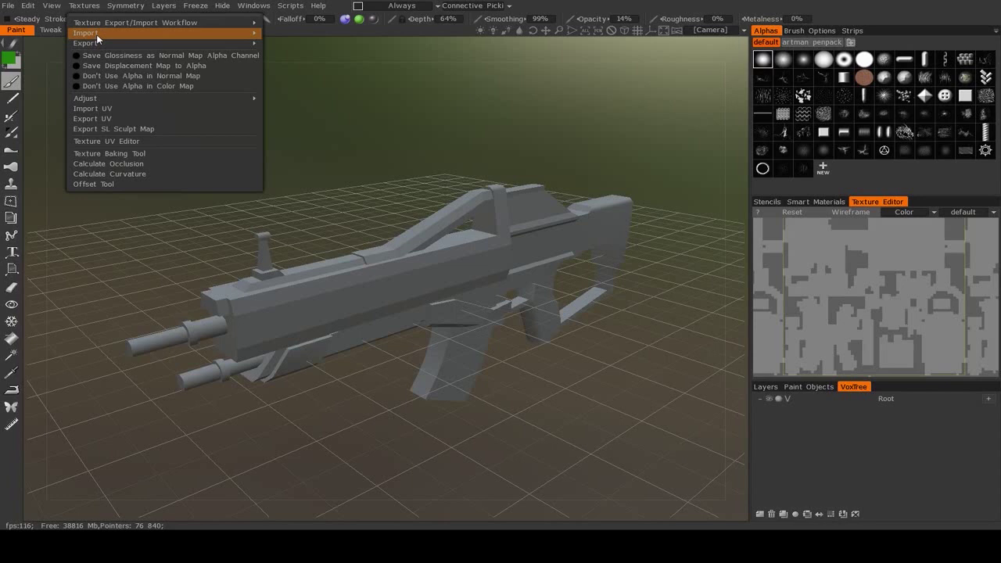
{"action": "mouse_move", "coordinate": [219, 35]}
{"action": "left_click", "coordinate": [302, 36]}
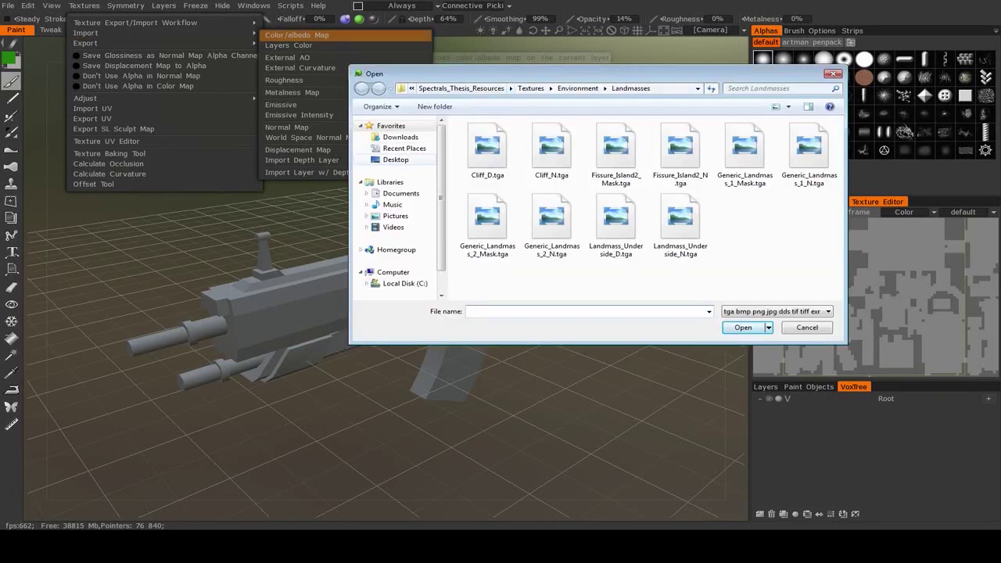
{"action": "left_click", "coordinate": [401, 193]}
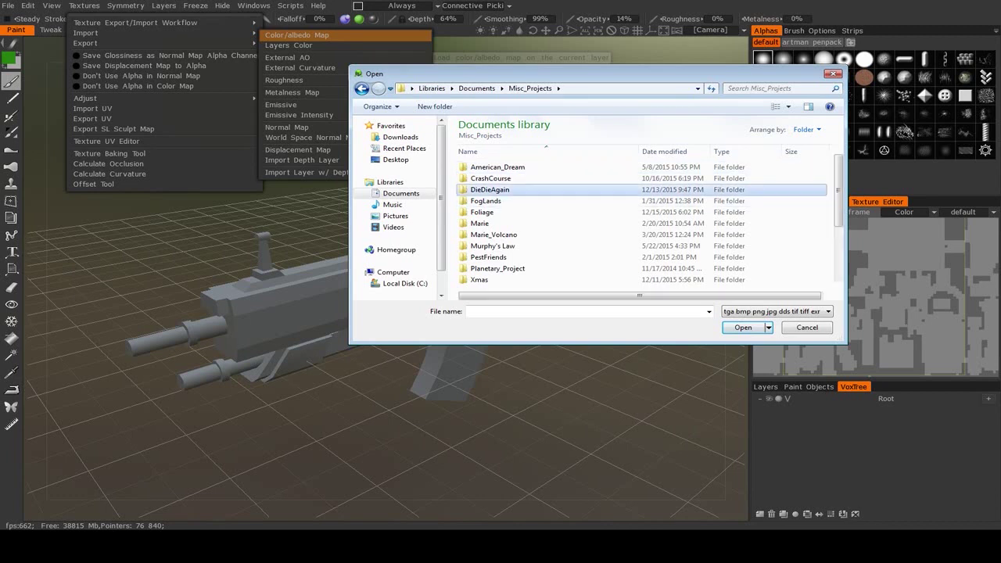
{"action": "double_click", "coordinate": [500, 189]}
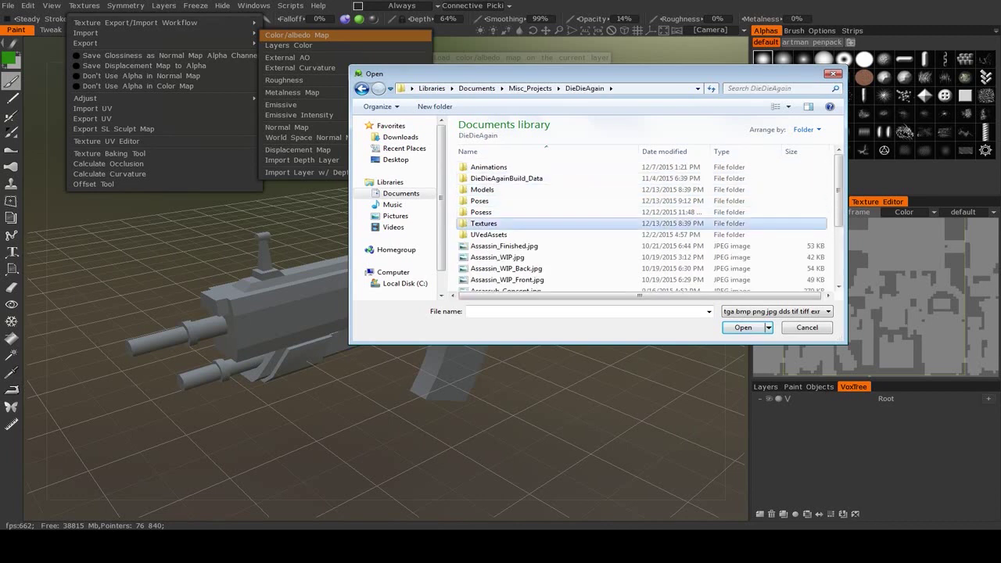
{"action": "double_click", "coordinate": [485, 223]}
{"action": "scroll", "coordinate": [500, 240], "scroll_direction": "down", "scroll_amount": 1}
{"action": "scroll", "coordinate": [501, 235], "scroll_direction": "down", "scroll_amount": 2}
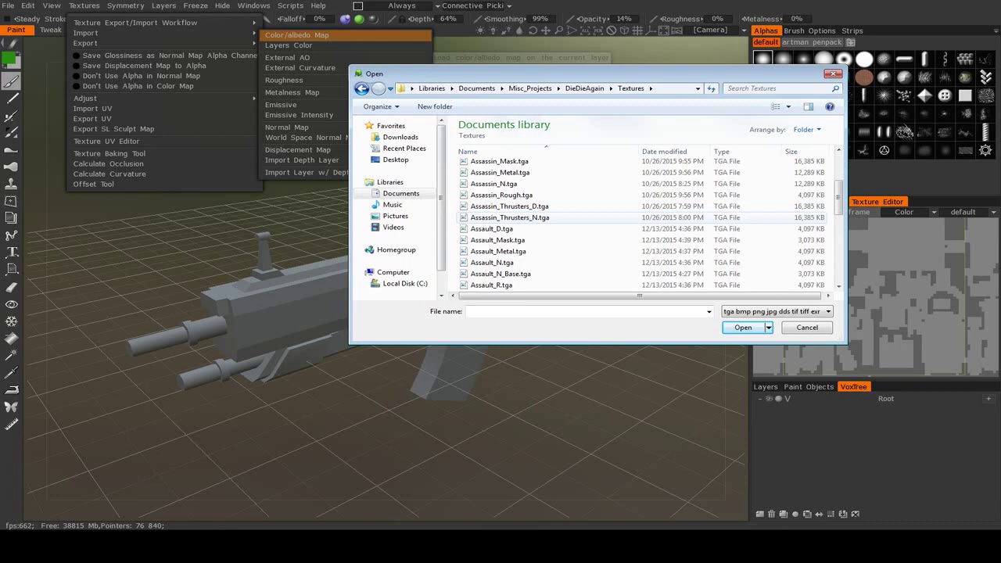
{"action": "left_click", "coordinate": [492, 228]}
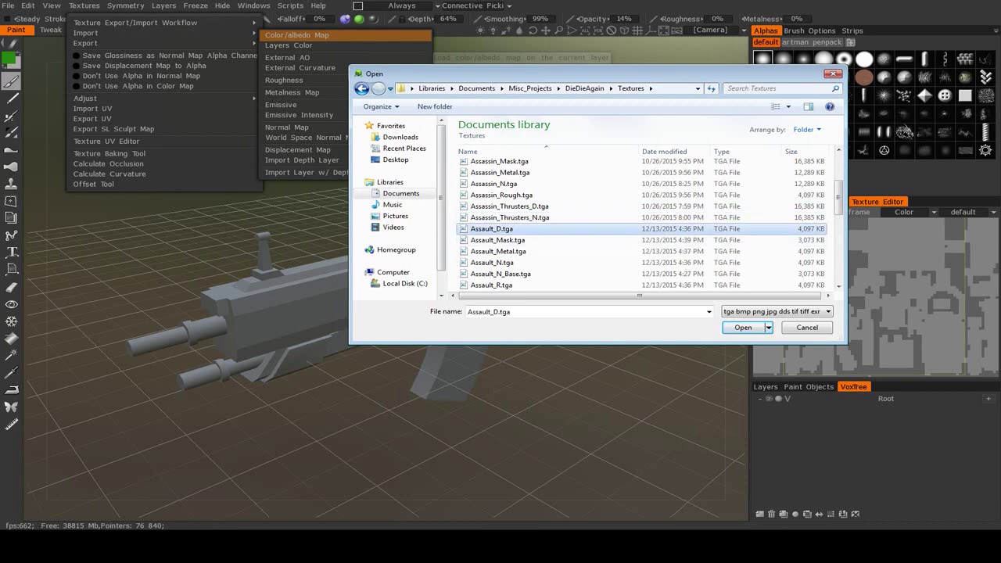
{"action": "left_click", "coordinate": [743, 327]}
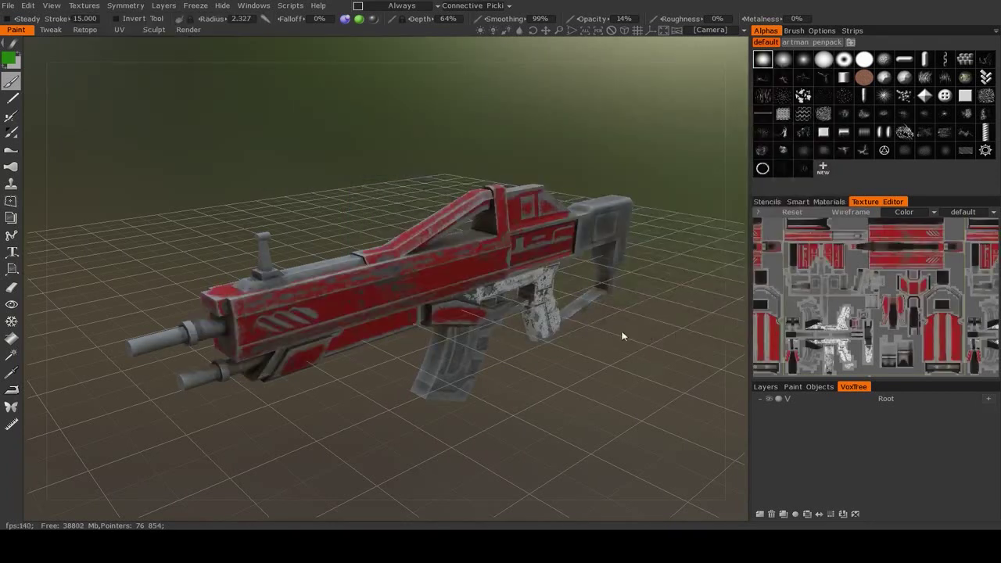
Inspect the color texture on the rifle from the side and front.
{"action": "left_click_drag", "start_coordinate": [623, 336], "coordinate": [554, 360]}
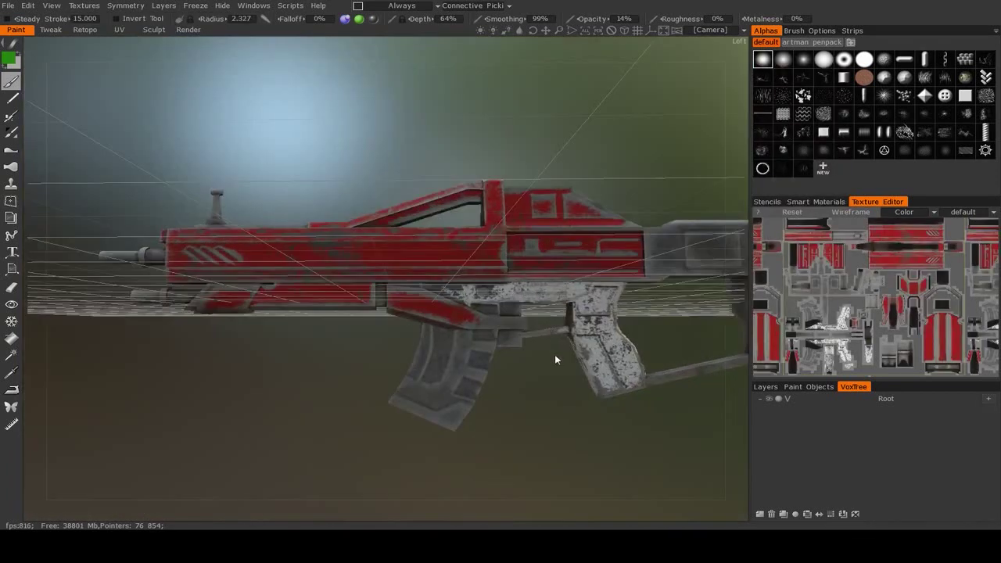
{"action": "middle_click_drag", "start_coordinate": [552, 385], "coordinate": [489, 379]}
{"action": "left_click_drag", "start_coordinate": [490, 379], "coordinate": [578, 375]}
{"action": "left_click_drag", "start_coordinate": [468, 406], "coordinate": [586, 399]}
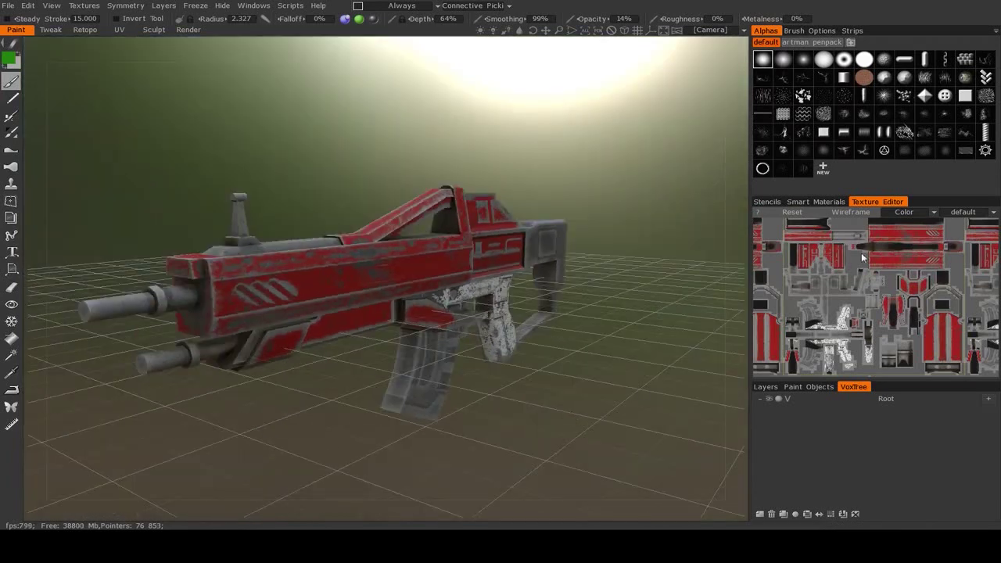
Show the rifle's paint layers and select the Assault_D.tga layer.
{"action": "left_click", "coordinate": [766, 386]}
{"action": "left_click", "coordinate": [815, 452]}
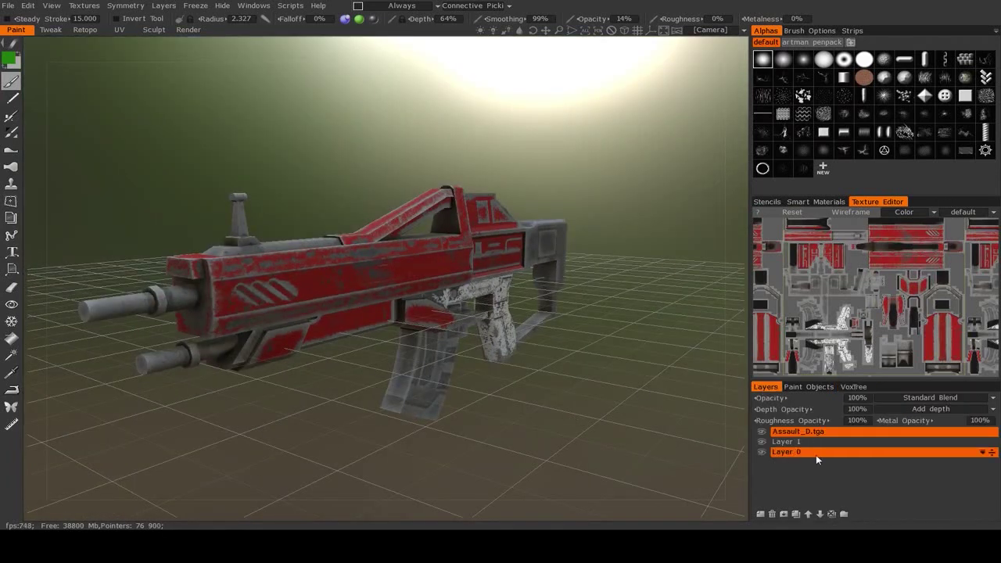
{"action": "left_click", "coordinate": [786, 434]}
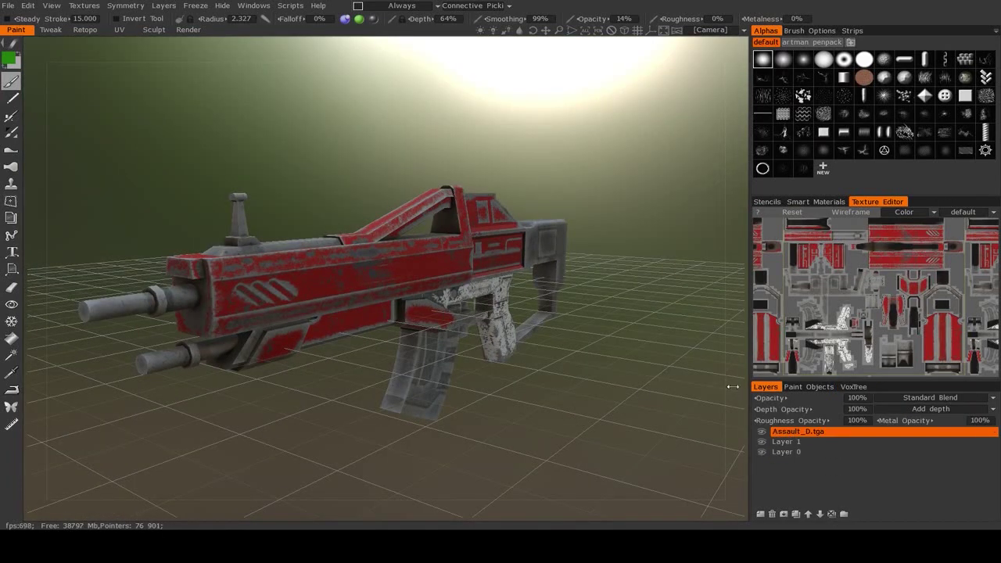
{"action": "left_click_drag", "start_coordinate": [534, 165], "coordinate": [650, 179]}
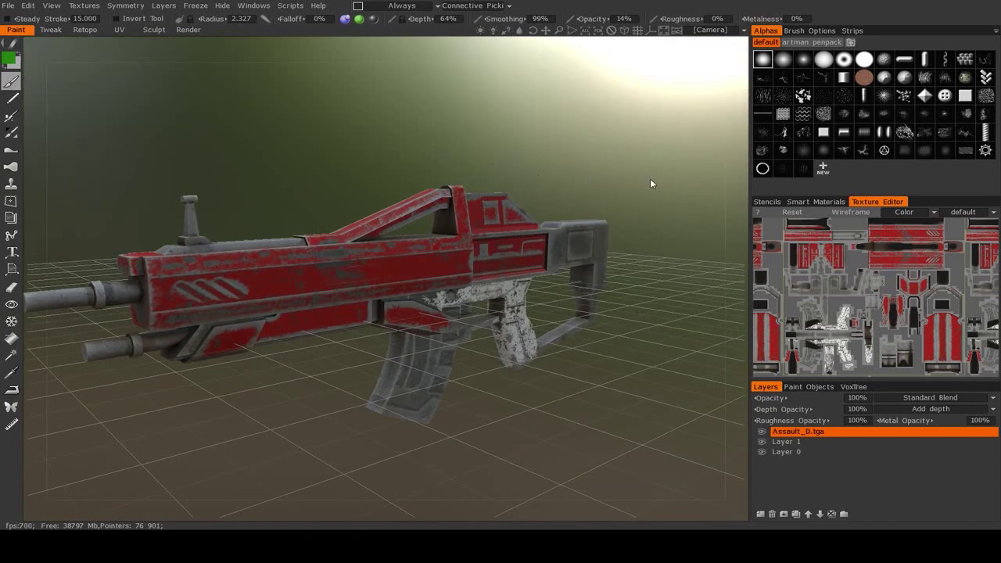
Import Assault_N.tga from the Textures folder as the rifle's normal map, using the Unity preset with the green channel inverted.
{"action": "left_click", "coordinate": [86, 6]}
{"action": "mouse_move", "coordinate": [148, 33]}
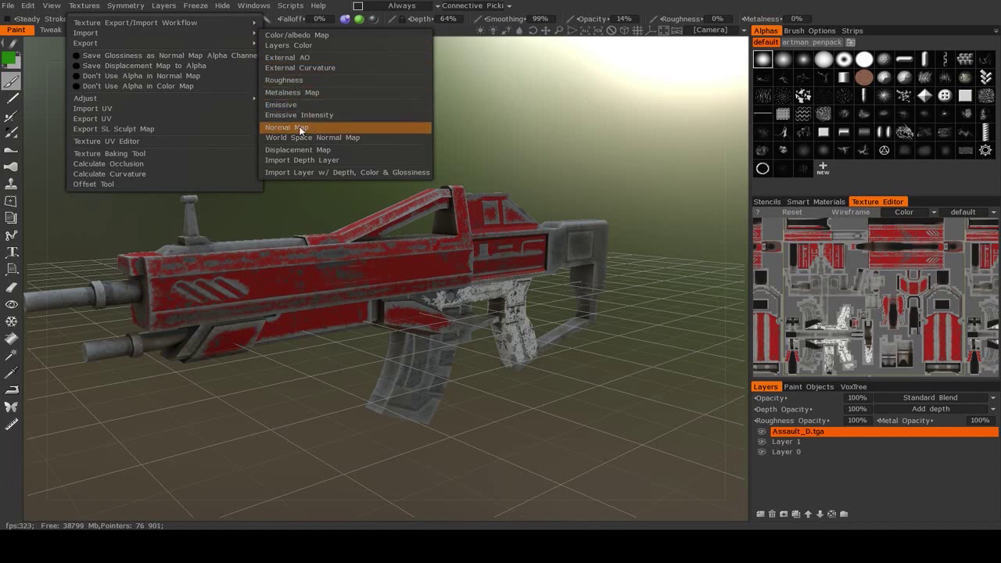
{"action": "left_click", "coordinate": [282, 131]}
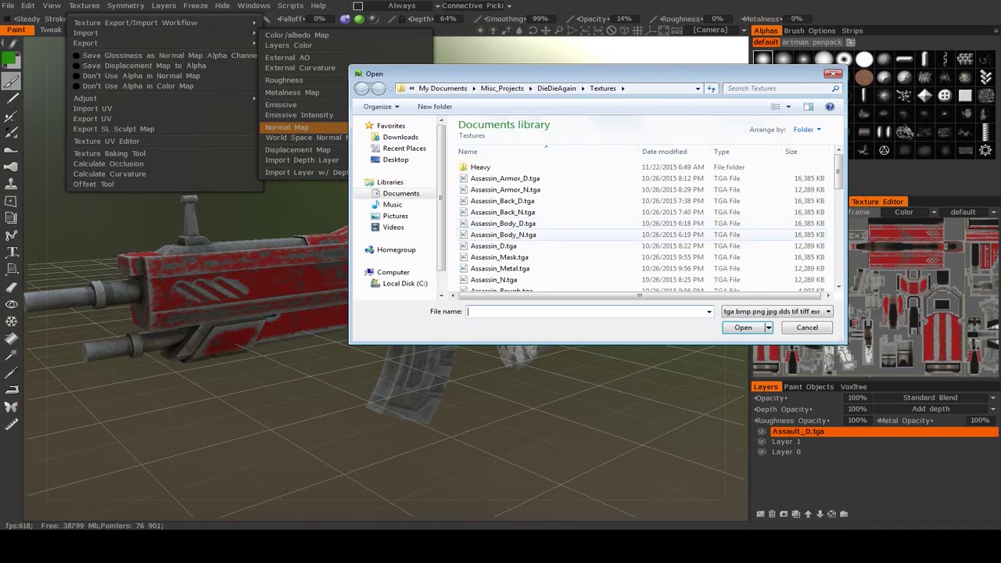
{"action": "left_click", "coordinate": [494, 248]}
{"action": "scroll", "coordinate": [494, 250], "scroll_direction": "down", "scroll_amount": 2}
{"action": "scroll", "coordinate": [501, 258], "scroll_direction": "down", "scroll_amount": 1}
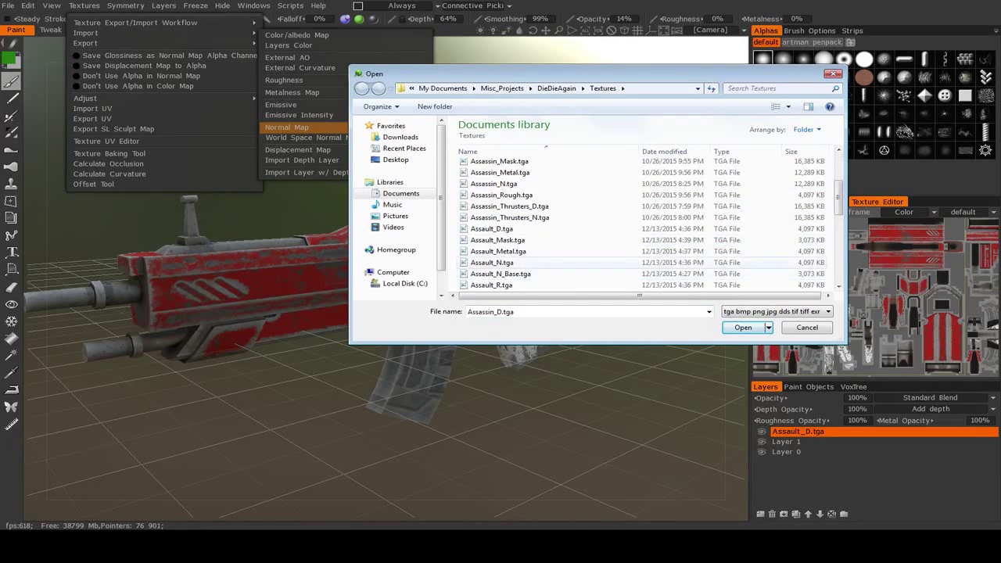
{"action": "left_click", "coordinate": [492, 263]}
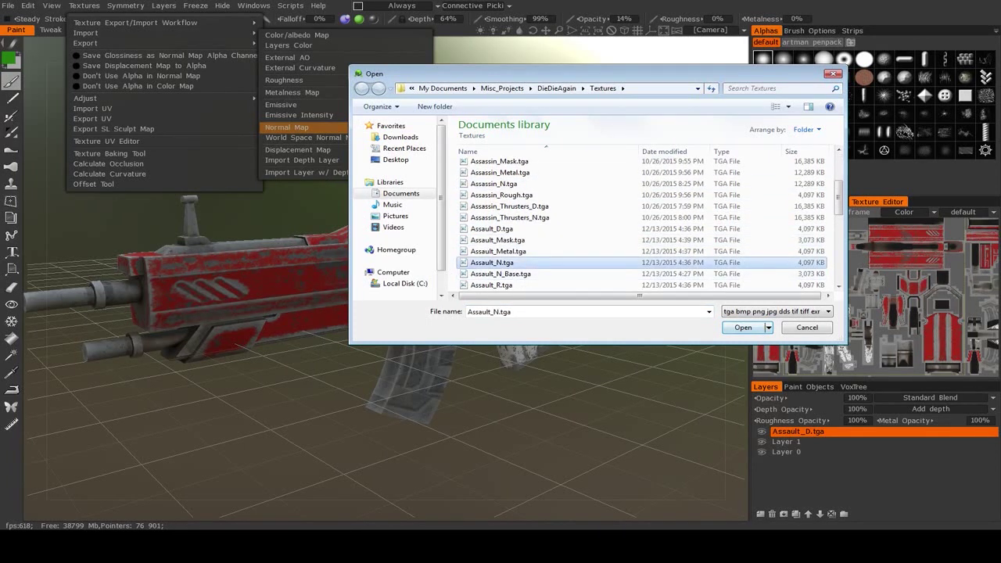
{"action": "left_click", "coordinate": [743, 327]}
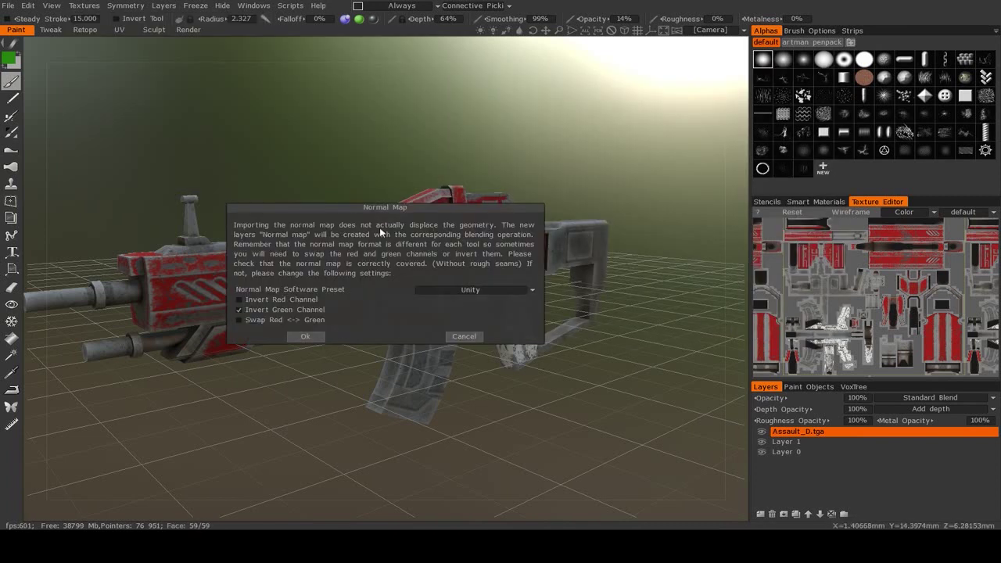
{"action": "left_click", "coordinate": [488, 289]}
{"action": "left_click", "coordinate": [475, 267]}
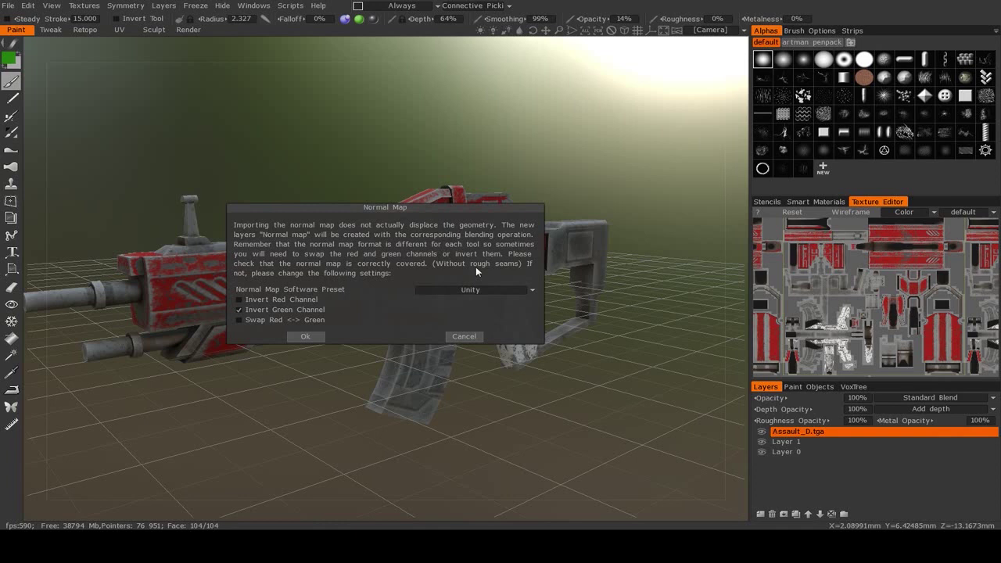
{"action": "left_click", "coordinate": [306, 337]}
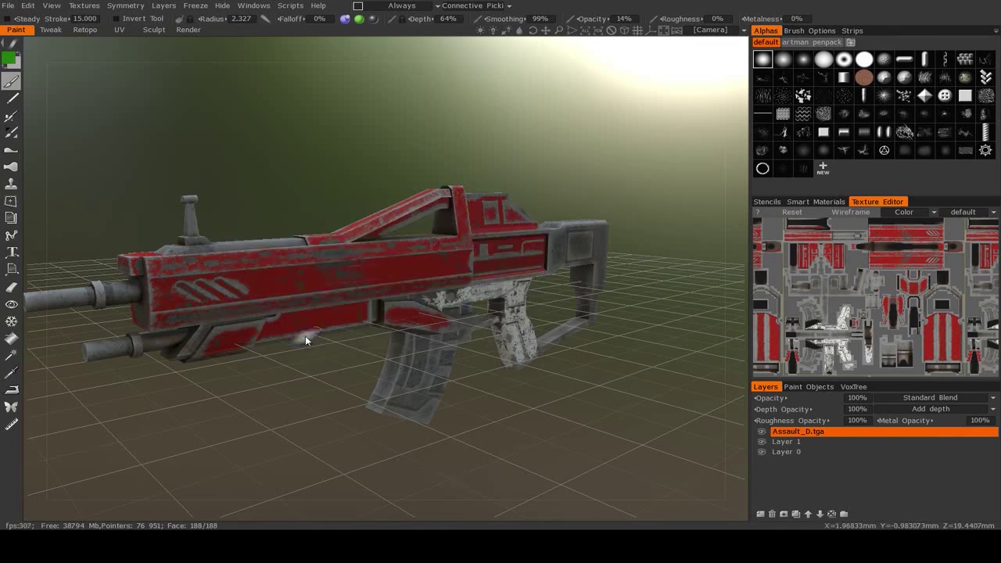
Examine the rifle's Normals map in the Texture Editor and inspect the surface relief on the model.
{"action": "left_click_drag", "start_coordinate": [442, 399], "coordinate": [402, 367], "text": "alt"}
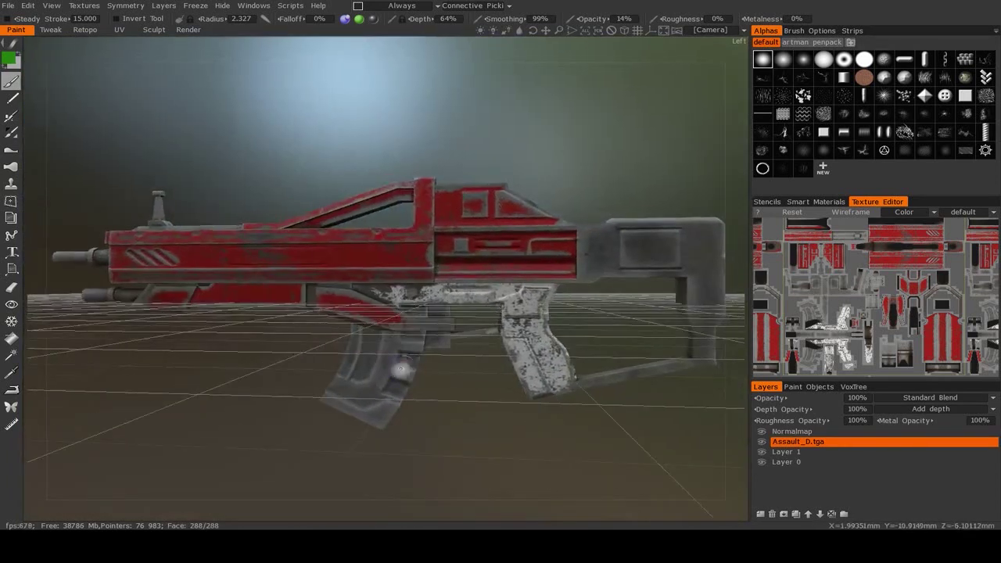
{"action": "left_click", "coordinate": [930, 214]}
{"action": "left_click", "coordinate": [905, 235]}
{"action": "scroll", "coordinate": [854, 301], "scroll_direction": "up", "scroll_amount": 3}
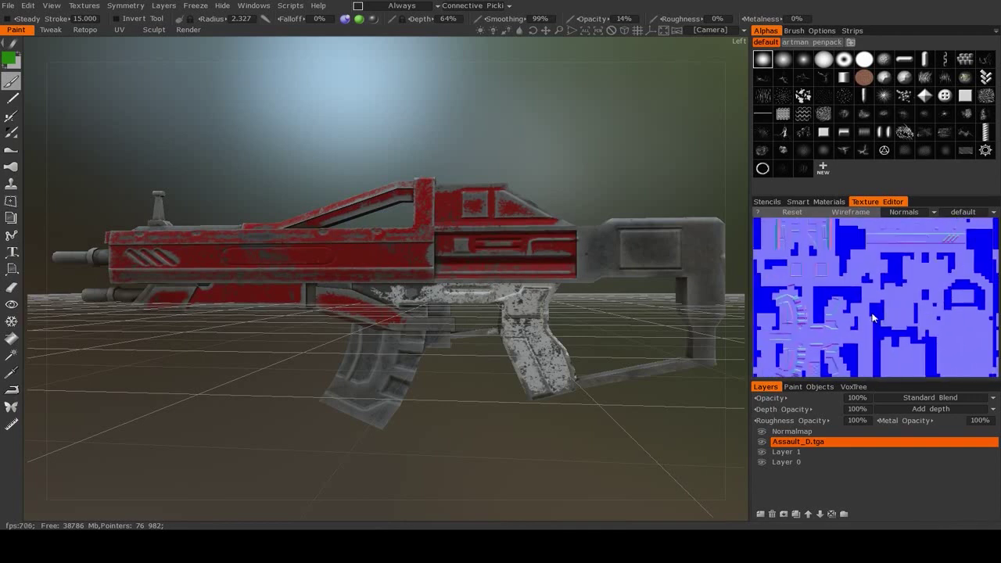
{"action": "left_click_drag", "start_coordinate": [498, 388], "coordinate": [547, 398], "text": "alt"}
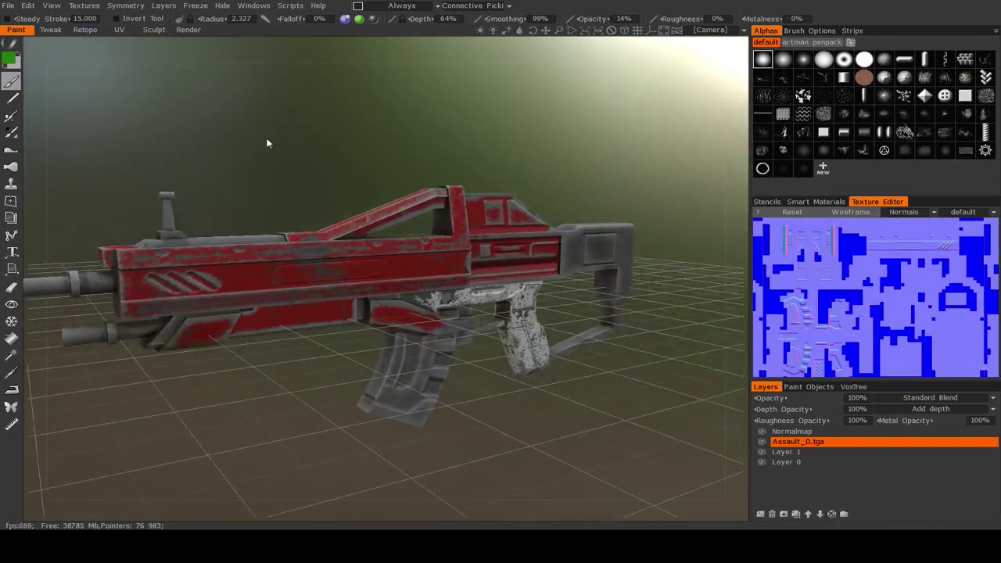
{"action": "left_click", "coordinate": [84, 5]}
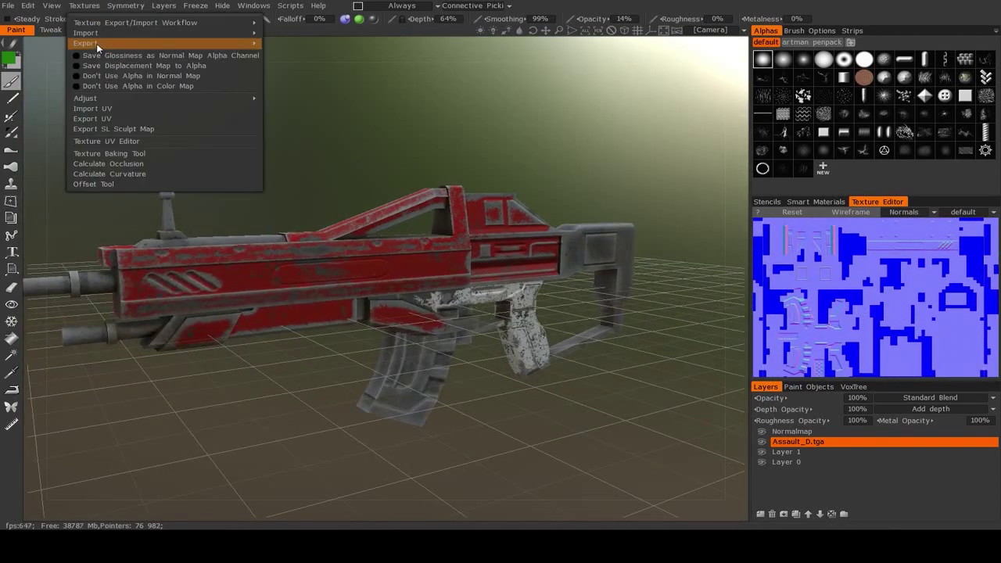
{"action": "mouse_move", "coordinate": [96, 43]}
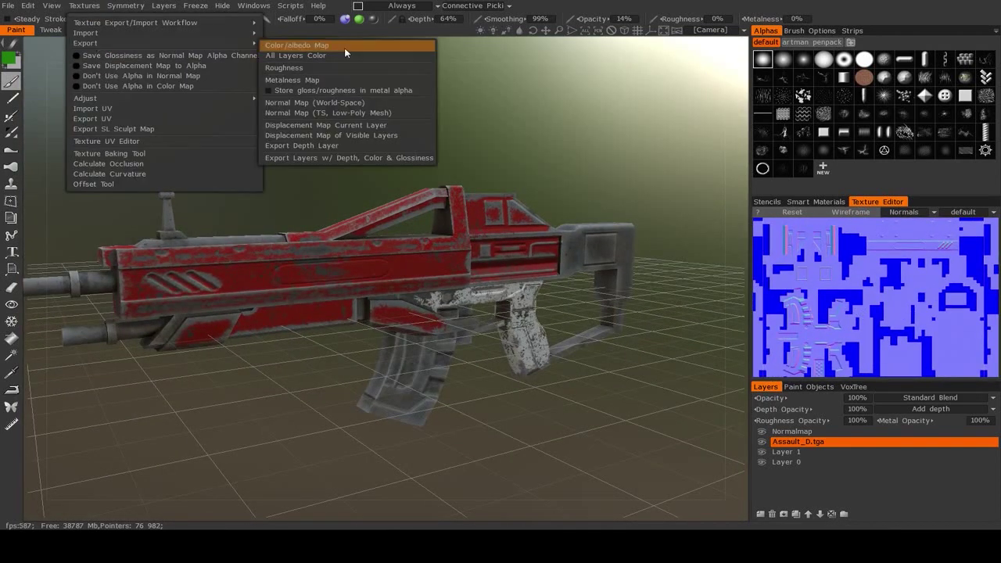
{"action": "left_click", "coordinate": [298, 79]}
{"action": "scroll", "coordinate": [642, 240], "scroll_direction": "down", "scroll_amount": 2}
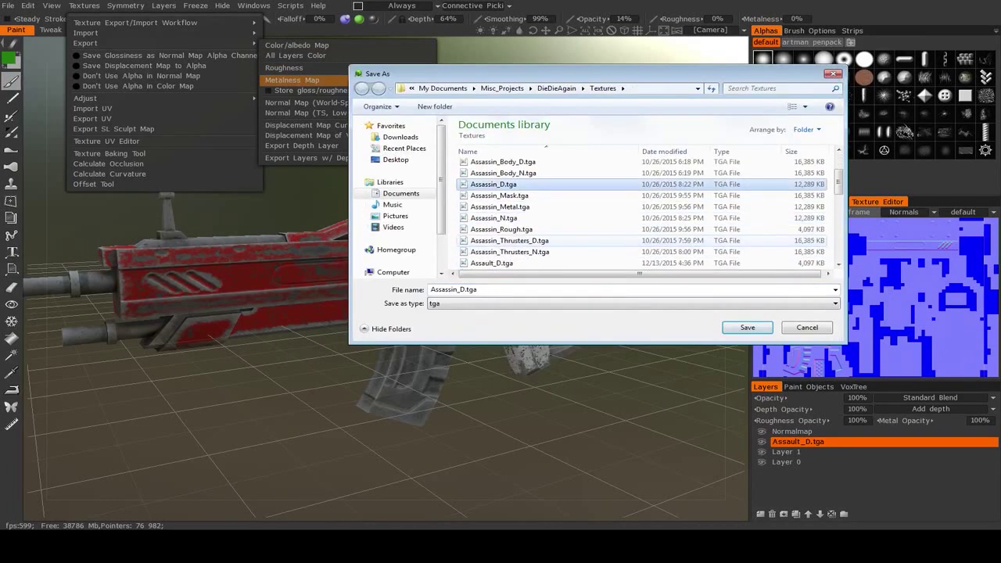
{"action": "scroll", "coordinate": [642, 215], "scroll_direction": "down", "scroll_amount": 2}
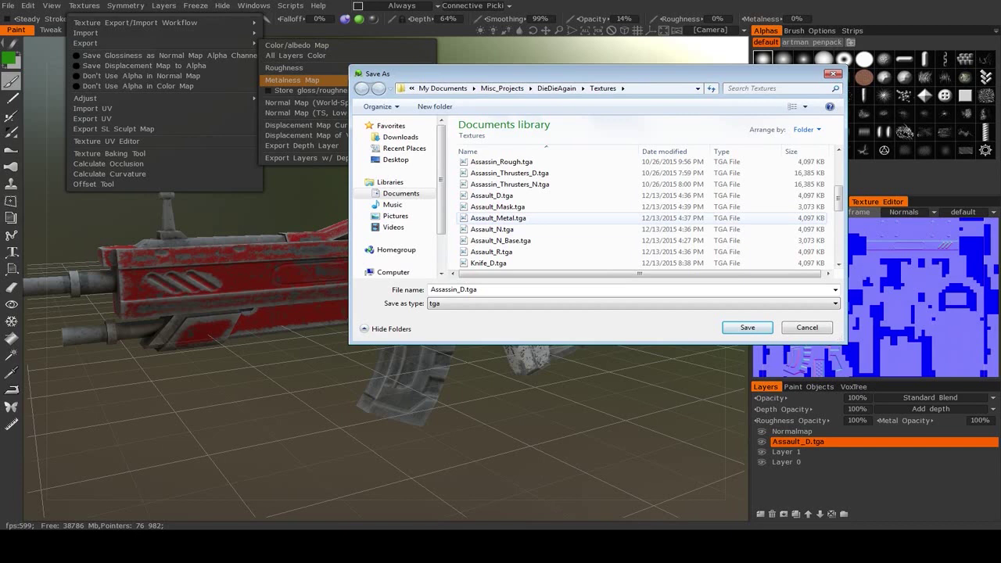
{"action": "double_click", "coordinate": [498, 217]}
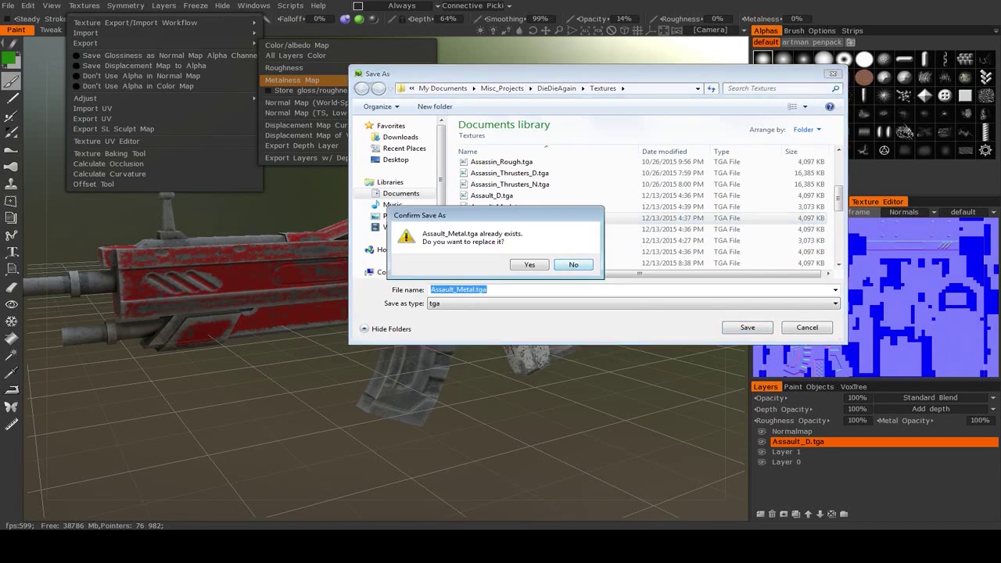
{"action": "key", "text": "y"}
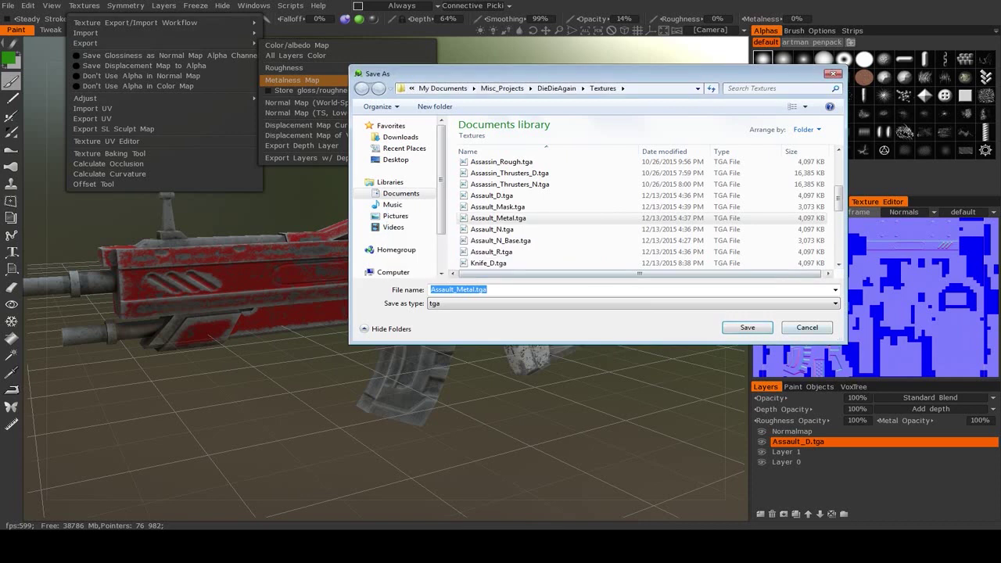
Import Assault_Metal.tga from the Textures folder as the rifle's metalness map and check the rifle from the side.
{"action": "left_click", "coordinate": [83, 5]}
{"action": "mouse_move", "coordinate": [102, 37]}
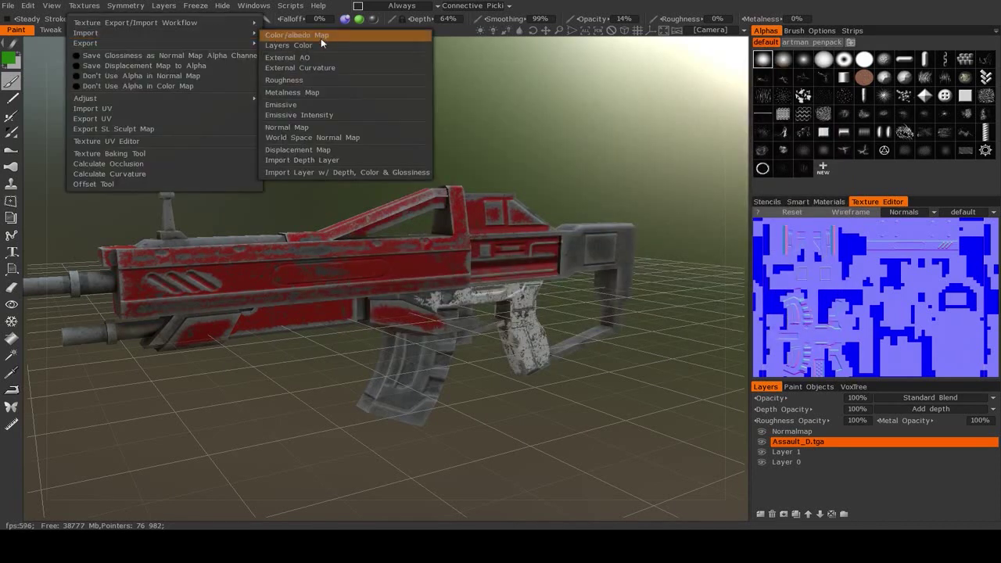
{"action": "left_click", "coordinate": [312, 92]}
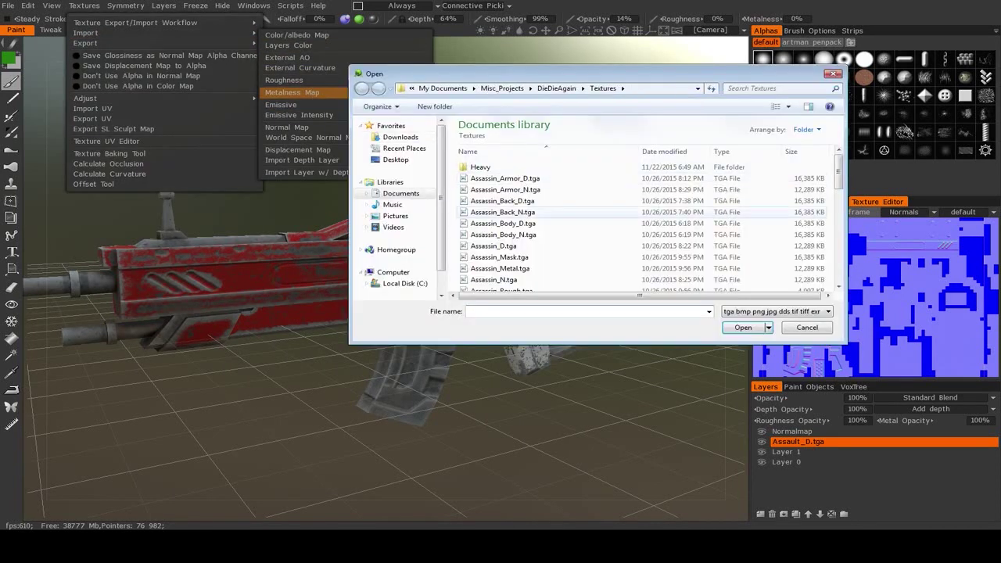
{"action": "left_click", "coordinate": [498, 251]}
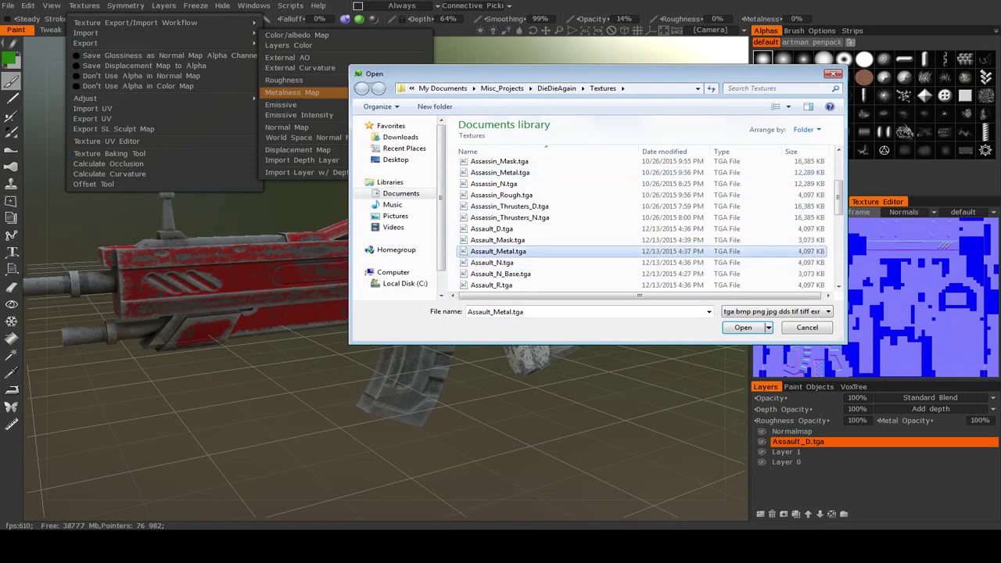
{"action": "left_click", "coordinate": [743, 327]}
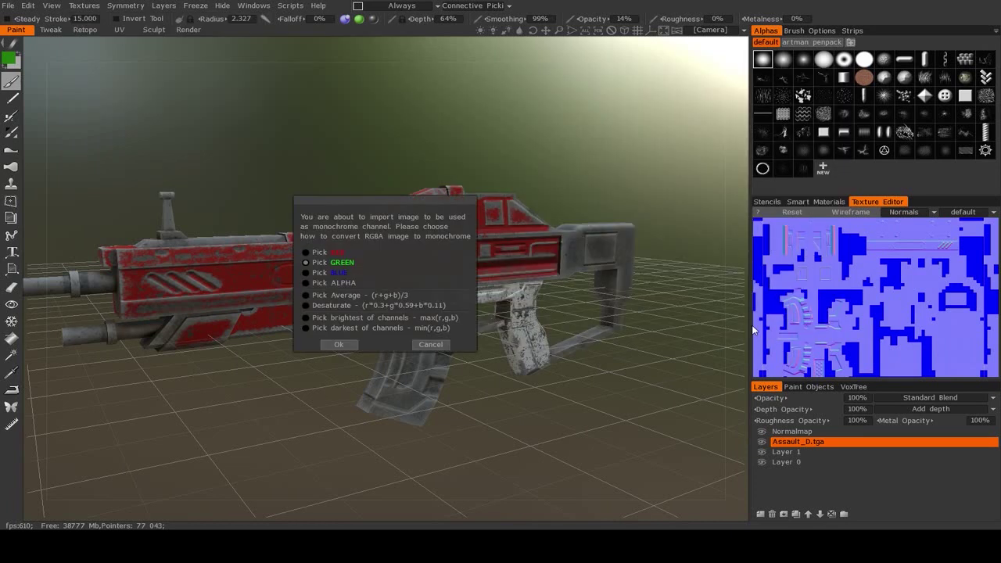
{"action": "left_click_drag", "start_coordinate": [355, 200], "coordinate": [589, 127]}
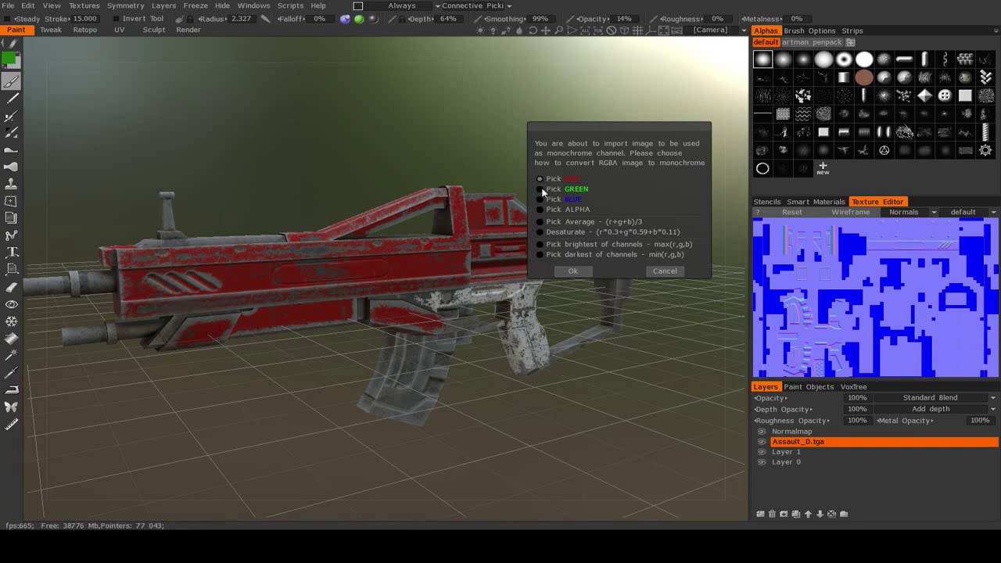
{"action": "left_click", "coordinate": [574, 270]}
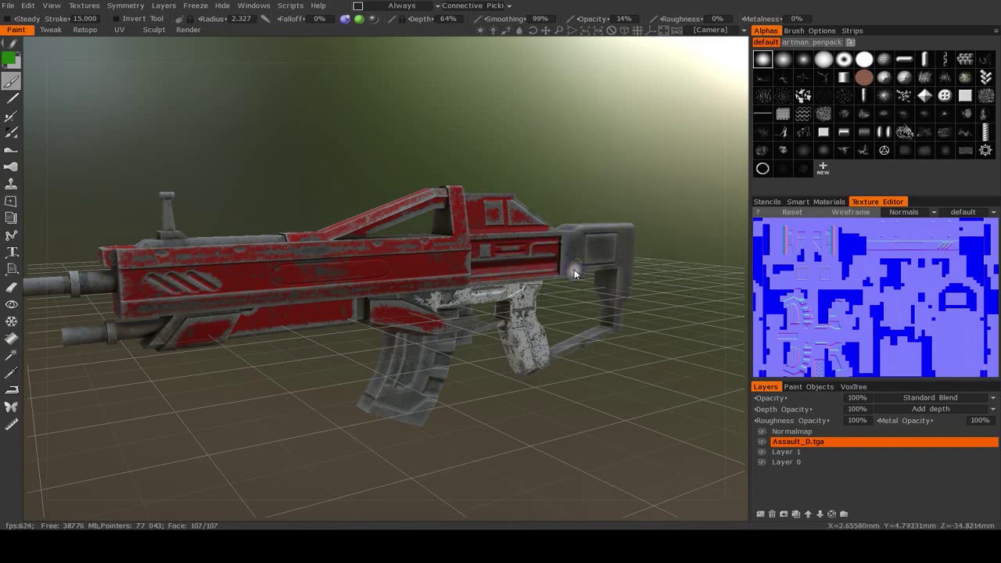
{"action": "left_click_drag", "start_coordinate": [552, 425], "coordinate": [335, 144]}
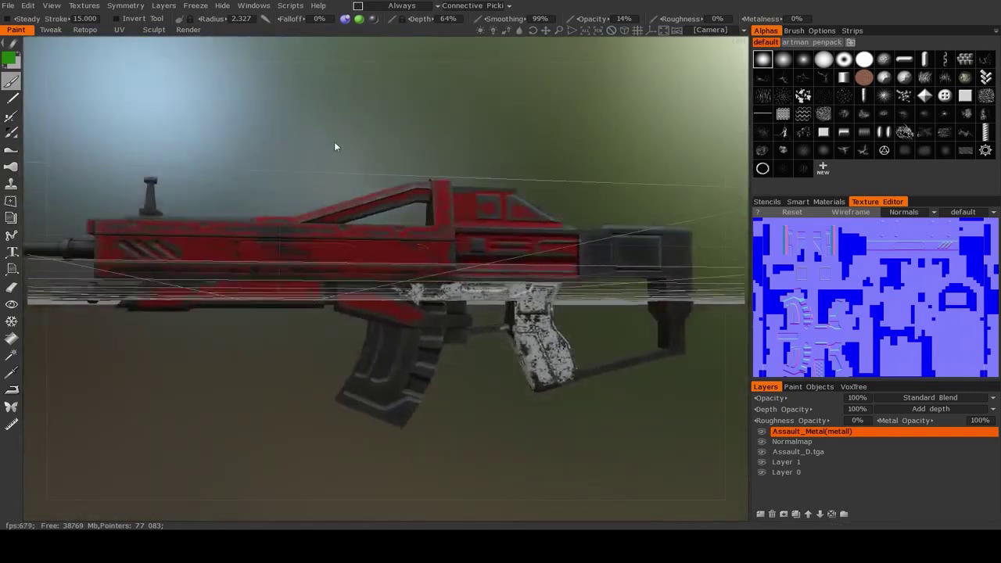
Import Assault_R.tga from the Textures folder as the rifle's roughness map, using the green channel for the monochrome conversion.
{"action": "left_click", "coordinate": [83, 6]}
{"action": "mouse_move", "coordinate": [108, 33]}
{"action": "mouse_move", "coordinate": [89, 7]}
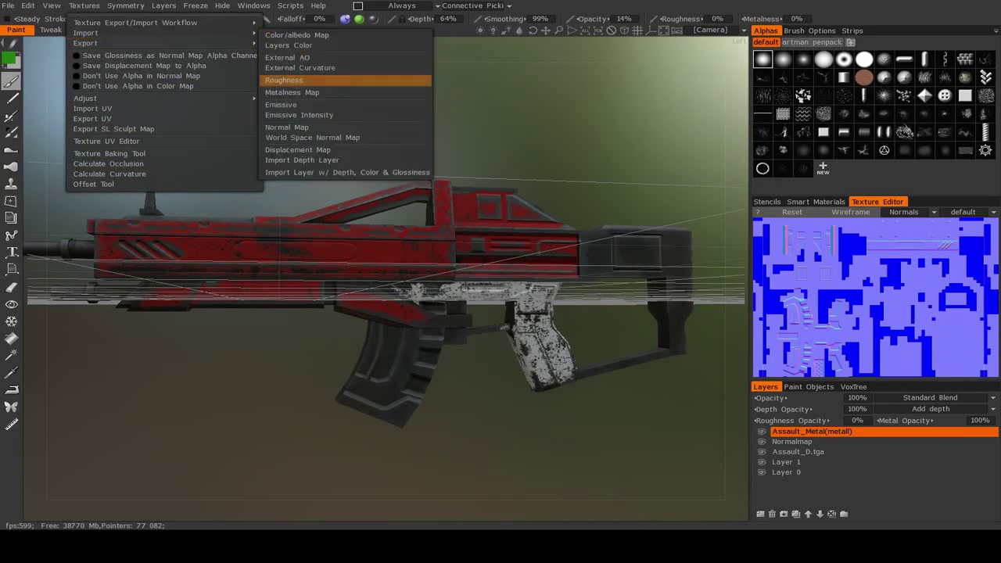
{"action": "left_click", "coordinate": [283, 80]}
{"action": "left_click", "coordinate": [500, 269]}
{"action": "scroll", "coordinate": [500, 268], "scroll_direction": "down", "scroll_amount": 3}
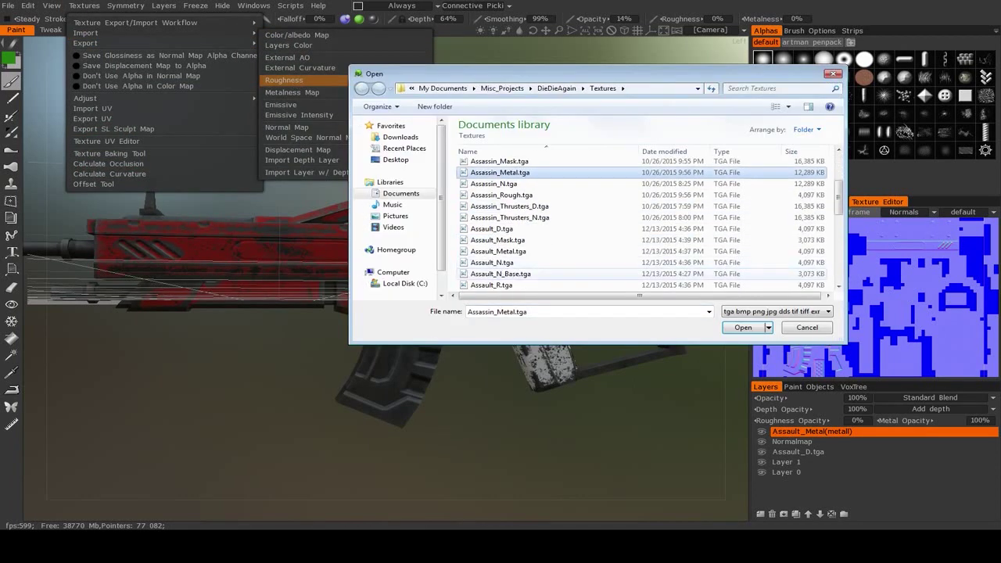
{"action": "scroll", "coordinate": [500, 274], "scroll_direction": "down", "scroll_amount": 1}
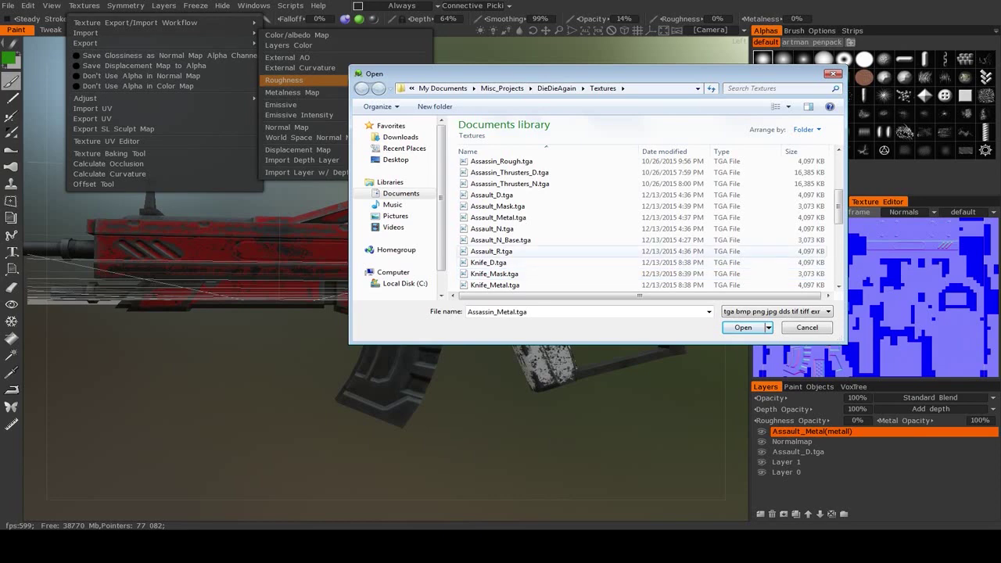
{"action": "left_click", "coordinate": [500, 251]}
{"action": "key", "text": "Return"}
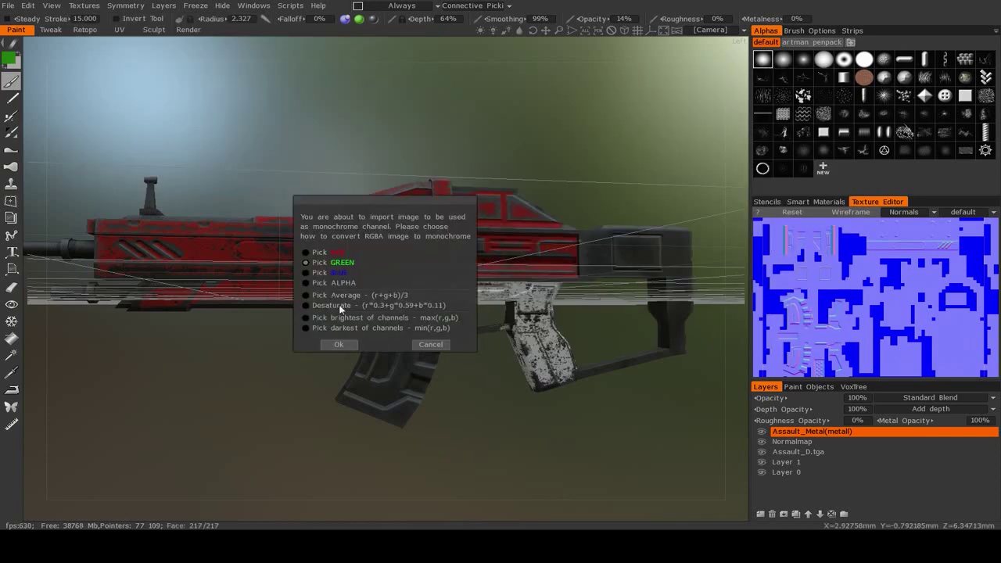
{"action": "left_click", "coordinate": [336, 345]}
Examine the rifle's Roughness map, return to the Color map and inspect the textured rifle from the side and rear.
{"action": "left_click_drag", "start_coordinate": [494, 421], "coordinate": [313, 391]}
{"action": "left_click", "coordinate": [907, 218]}
{"action": "left_click", "coordinate": [905, 244]}
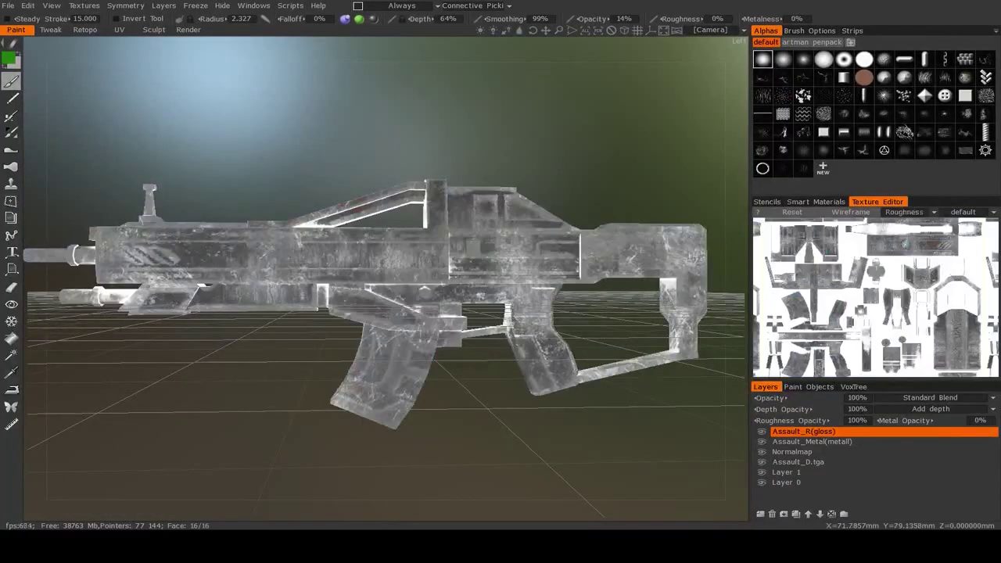
{"action": "left_click_drag", "start_coordinate": [645, 447], "coordinate": [541, 402]}
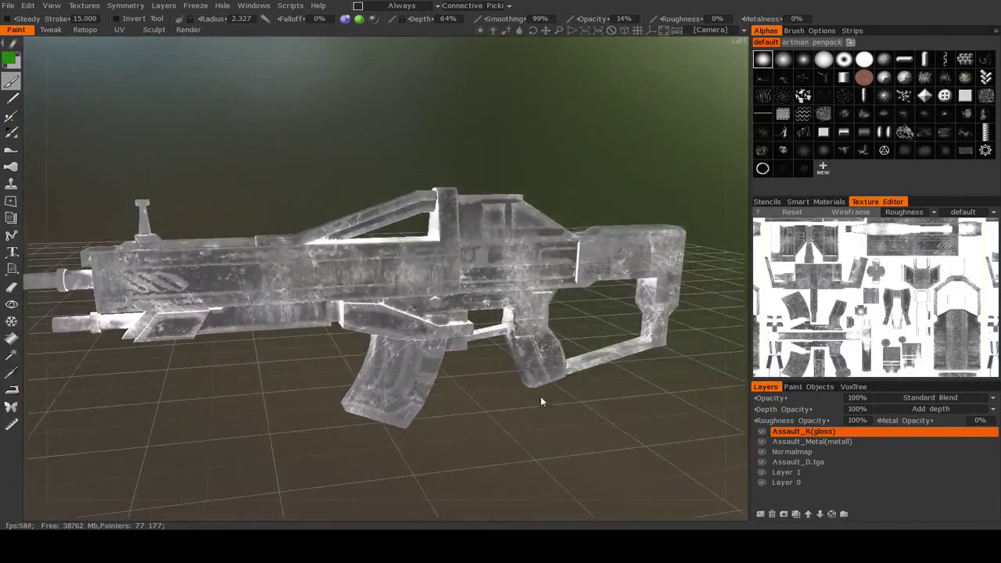
{"action": "left_click", "coordinate": [907, 217]}
{"action": "left_click", "coordinate": [899, 226]}
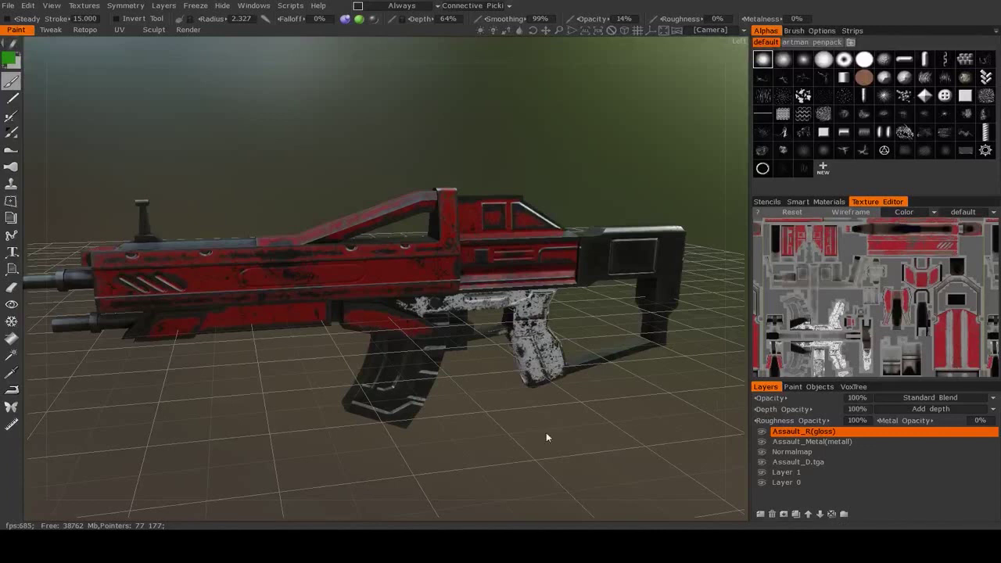
{"action": "left_click_drag", "start_coordinate": [544, 434], "coordinate": [359, 449]}
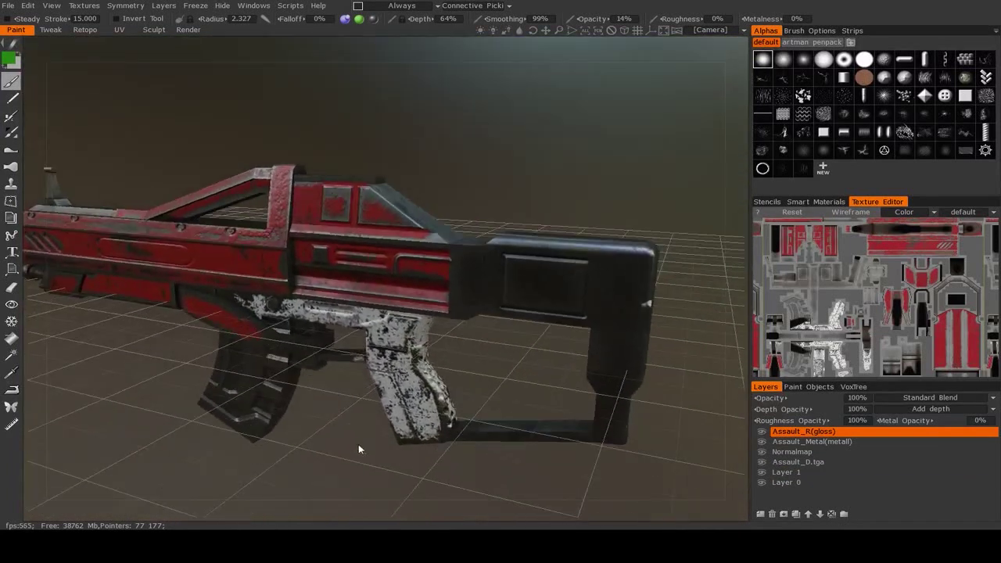
Add a new paint layer directly above the Assault_D.tga layer.
{"action": "left_click", "coordinate": [797, 462]}
{"action": "left_click", "coordinate": [760, 514]}
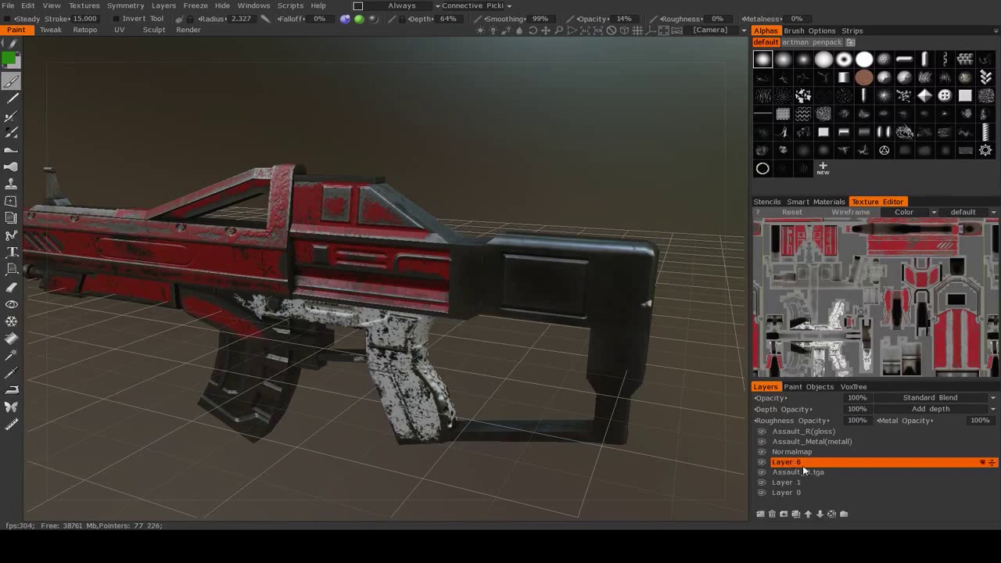
Raise the brush opacity to 100%, try a green stroke on the stock's side panel and undo it.
{"action": "mouse_move", "coordinate": [467, 283]}
{"action": "left_mouse_down"}
{"action": "mouse_move", "coordinate": [554, 258]}
{"action": "mouse_move", "coordinate": [595, 286]}
{"action": "left_mouse_up"}
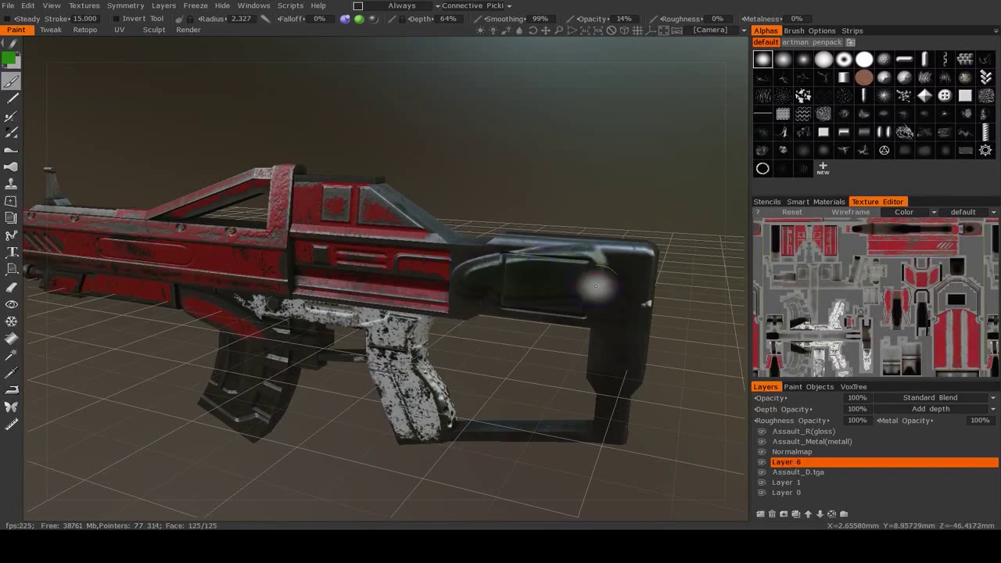
{"action": "mouse_move", "coordinate": [598, 203]}
{"action": "left_mouse_down"}
{"action": "mouse_move", "coordinate": [569, 168]}
{"action": "mouse_move", "coordinate": [563, 118]}
{"action": "mouse_move", "coordinate": [498, 170]}
{"action": "mouse_move", "coordinate": [564, 242]}
{"action": "left_mouse_up"}
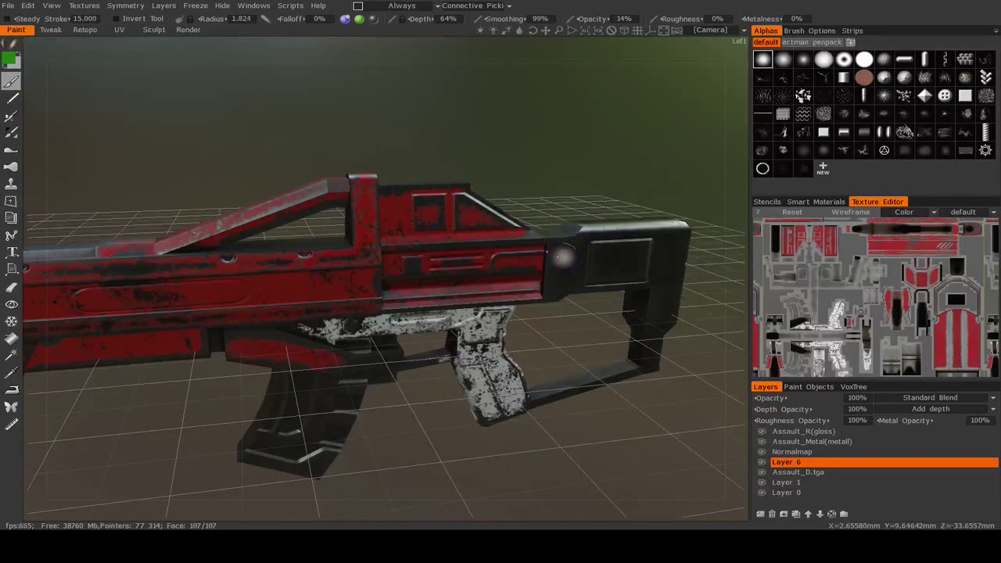
{"action": "left_click_drag", "start_coordinate": [566, 205], "coordinate": [469, 21]}
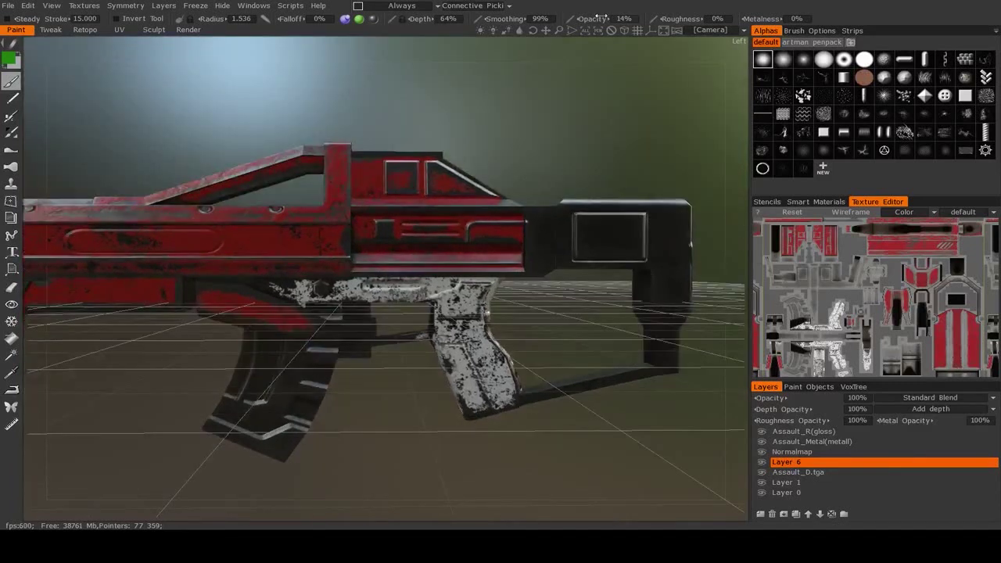
{"action": "left_click_drag", "start_coordinate": [615, 220], "coordinate": [625, 234]}
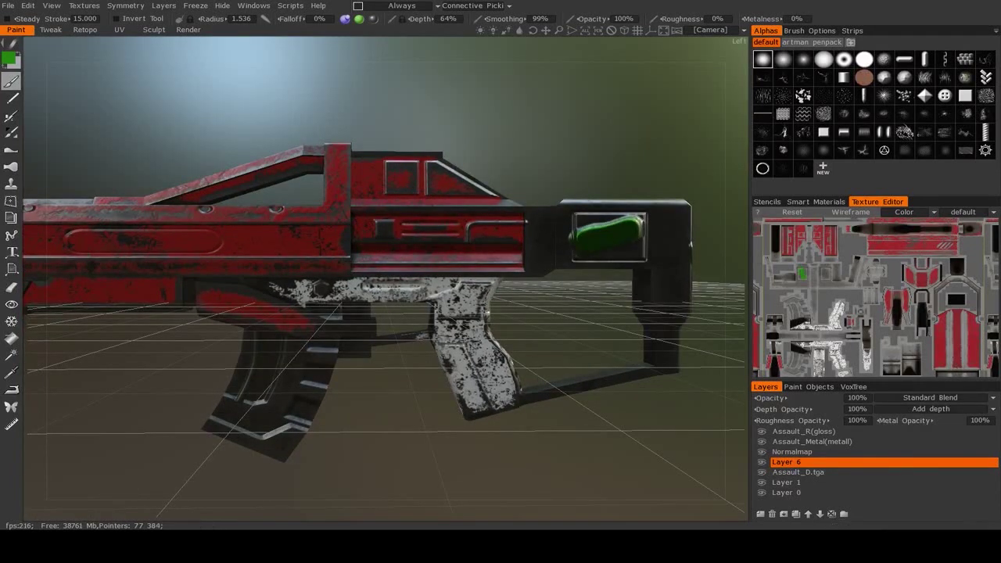
{"action": "mouse_move", "coordinate": [703, 313]}
{"action": "left_mouse_down"}
{"action": "mouse_move", "coordinate": [524, 317]}
{"action": "mouse_move", "coordinate": [509, 308]}
{"action": "left_mouse_up"}
{"action": "key", "text": "ctrl+z"}
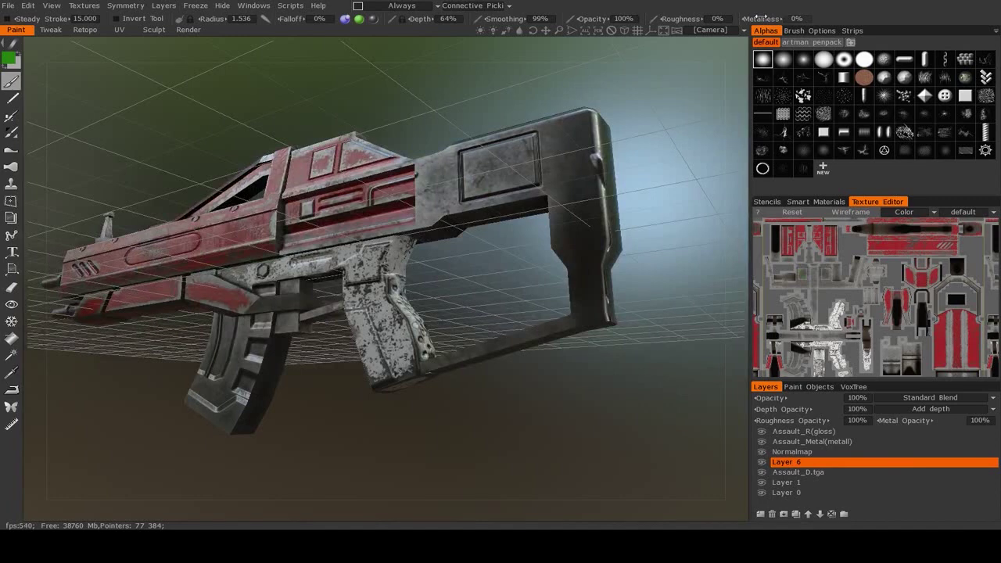
Paint a green patch over the stock's recessed side panel, inspect its shading from several angles and undo the paint.
{"action": "left_click_drag", "start_coordinate": [470, 251], "coordinate": [449, 349]}
{"action": "right_click_drag", "start_coordinate": [424, 375], "coordinate": [435, 388]}
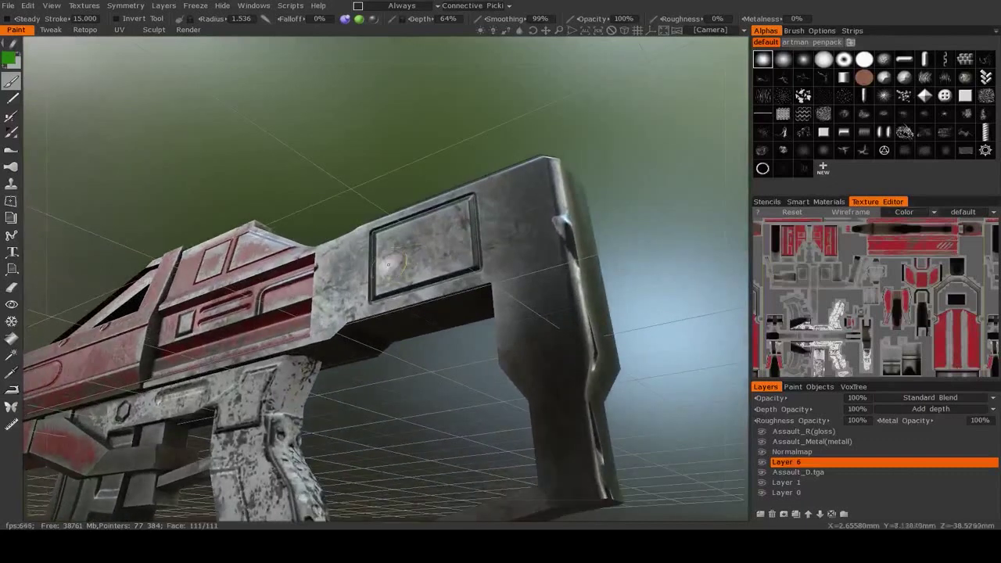
{"action": "left_click_drag", "start_coordinate": [388, 264], "coordinate": [447, 223]}
{"action": "left_click_drag", "start_coordinate": [388, 275], "coordinate": [447, 257]}
{"action": "left_click_drag", "start_coordinate": [416, 206], "coordinate": [411, 196]}
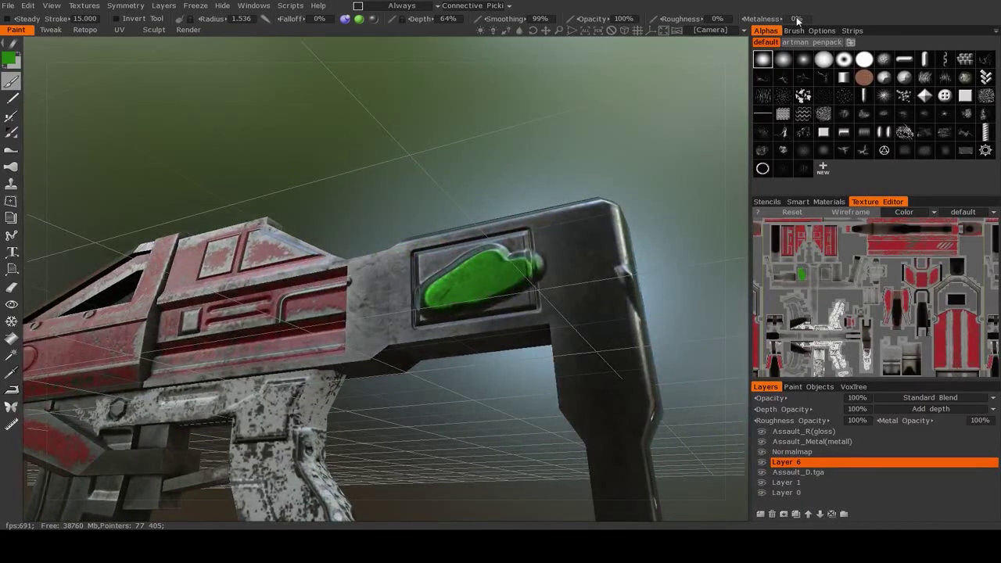
{"action": "left_click_drag", "start_coordinate": [569, 185], "coordinate": [424, 305]}
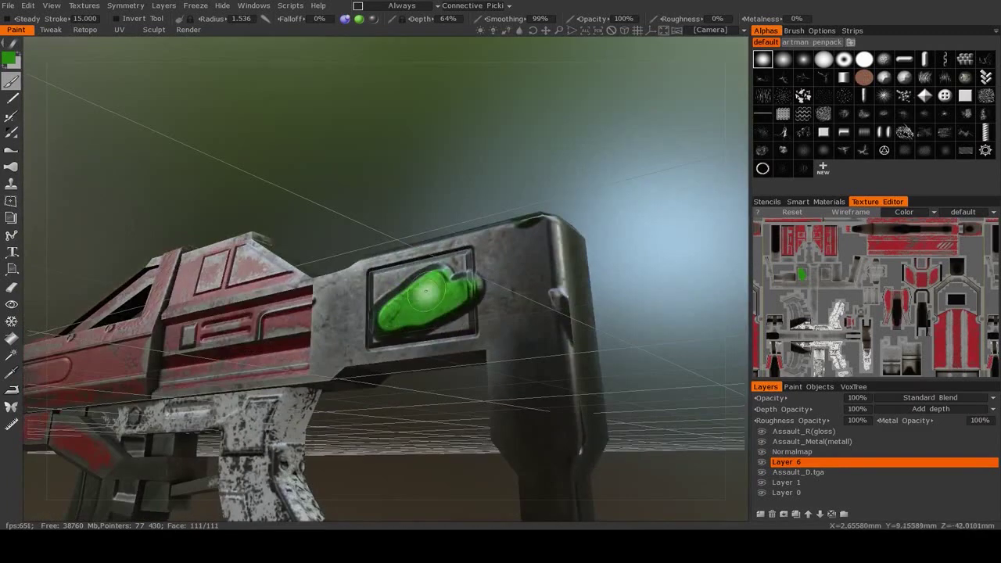
{"action": "left_click_drag", "start_coordinate": [390, 421], "coordinate": [423, 397]}
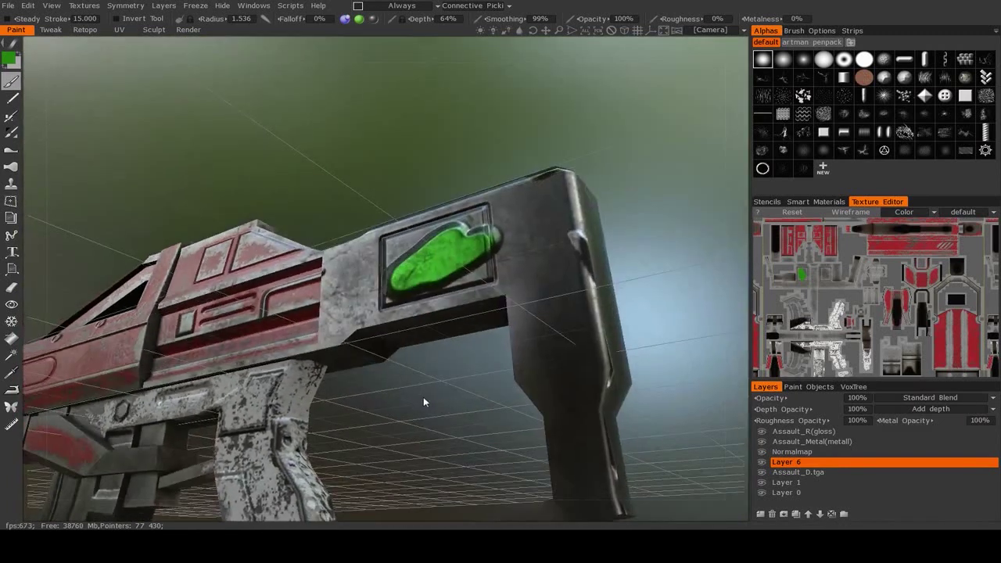
{"action": "key", "text": "ctrl+z"}
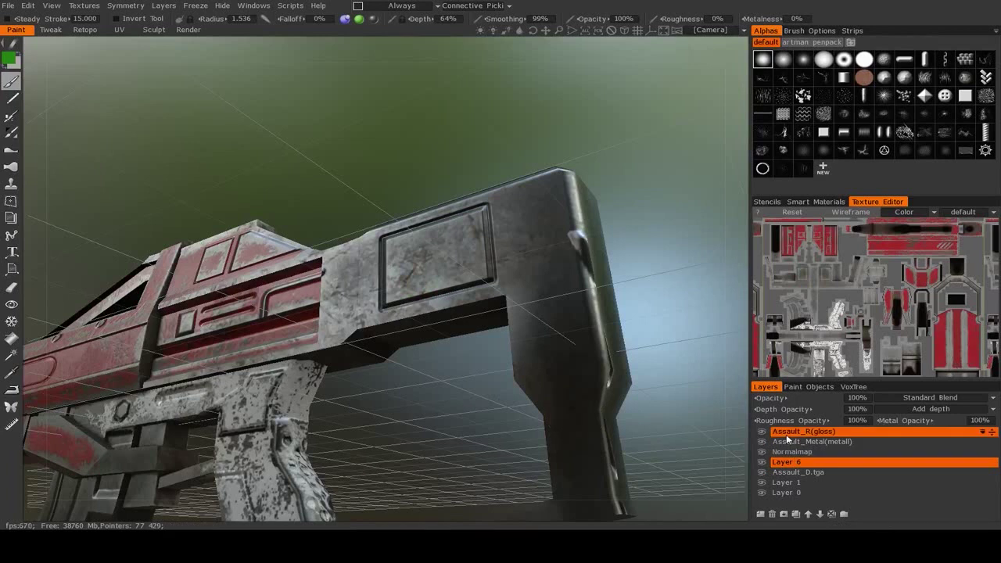
Move the Assault_Metal(metall) layer directly below Assault_D.tga and make Layer 6 the active paint layer.
{"action": "left_click", "coordinate": [798, 442]}
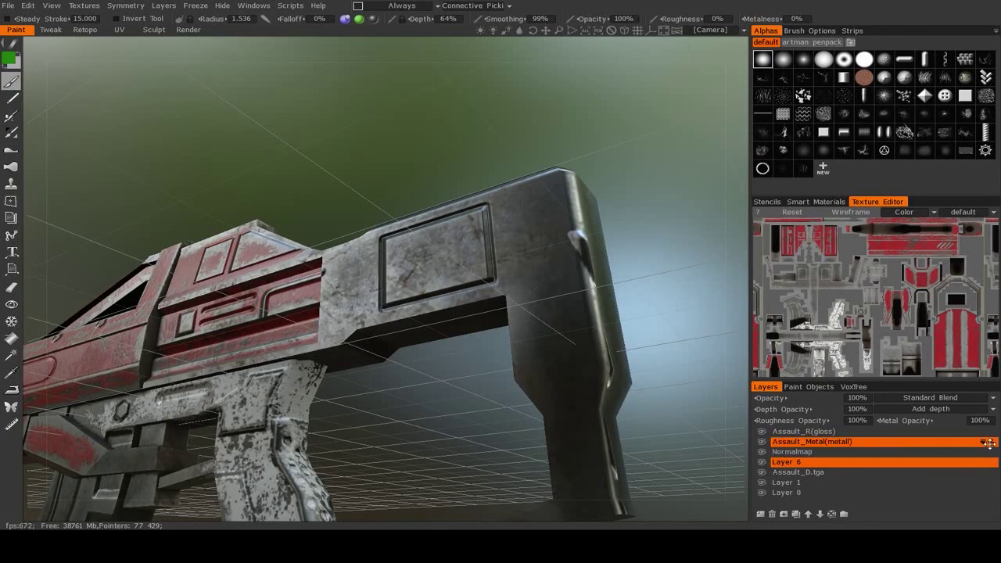
{"action": "left_click_drag", "start_coordinate": [993, 442], "coordinate": [992, 473]}
{"action": "left_click", "coordinate": [814, 451]}
Test green paint on the stock panel with the reordered metalness layer, and undo the strokes.
{"action": "mouse_move", "coordinate": [473, 254]}
{"action": "left_mouse_down"}
{"action": "mouse_move", "coordinate": [430, 272]}
{"action": "mouse_move", "coordinate": [471, 245]}
{"action": "mouse_move", "coordinate": [512, 249]}
{"action": "mouse_move", "coordinate": [462, 288]}
{"action": "left_mouse_up"}
{"action": "mouse_move", "coordinate": [358, 170]}
{"action": "left_mouse_down"}
{"action": "mouse_move", "coordinate": [346, 196]}
{"action": "mouse_move", "coordinate": [329, 188]}
{"action": "mouse_move", "coordinate": [368, 328]}
{"action": "left_mouse_up"}
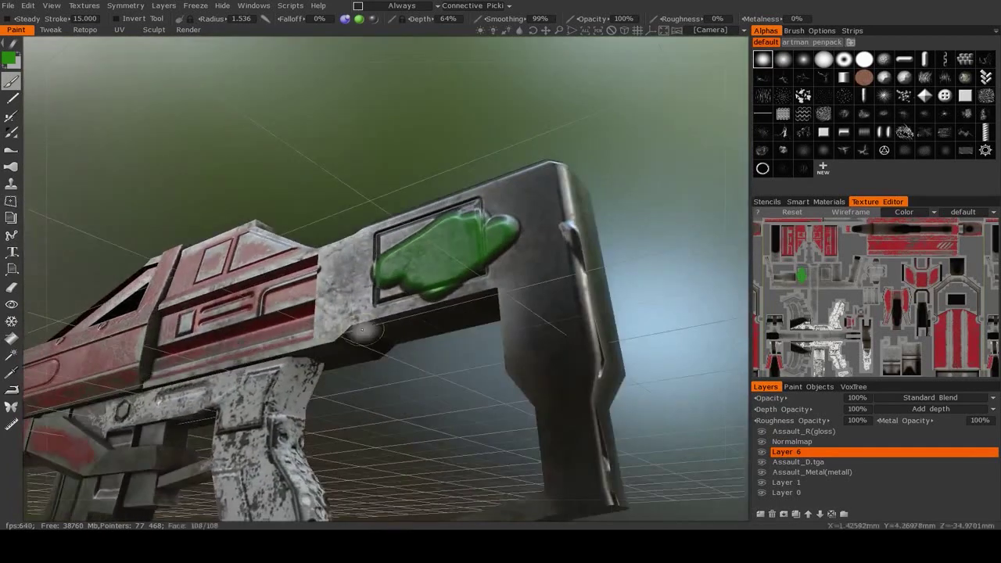
{"action": "key", "text": "ctrl+z"}
Examine the whole rifle from the rear, front and above, and review the available texture map export options.
{"action": "left_click_drag", "start_coordinate": [380, 388], "coordinate": [560, 461]}
{"action": "right_click_drag", "start_coordinate": [560, 461], "coordinate": [484, 450]}
{"action": "left_click_drag", "start_coordinate": [485, 450], "coordinate": [386, 401]}
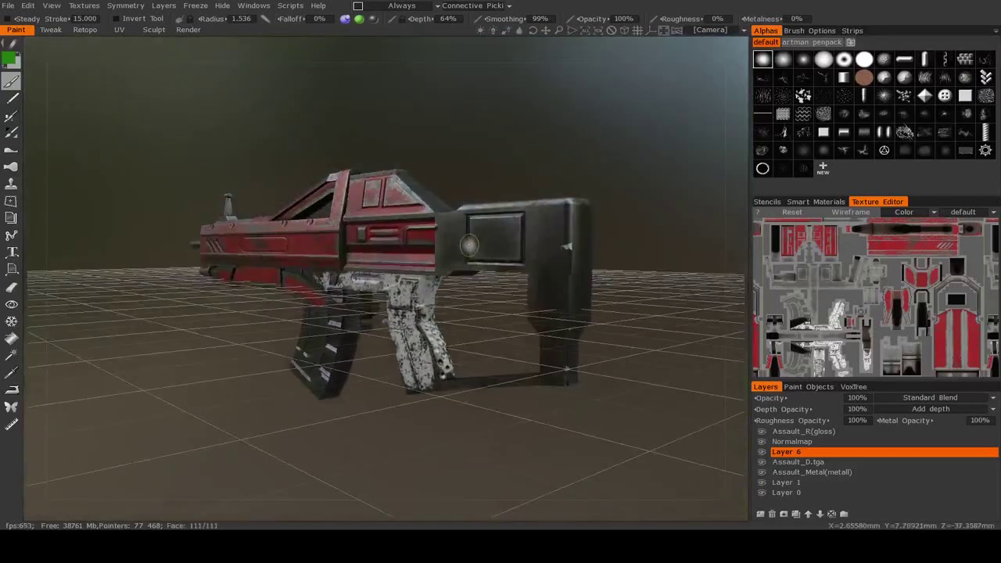
{"action": "left_click_drag", "start_coordinate": [466, 235], "coordinate": [559, 179]}
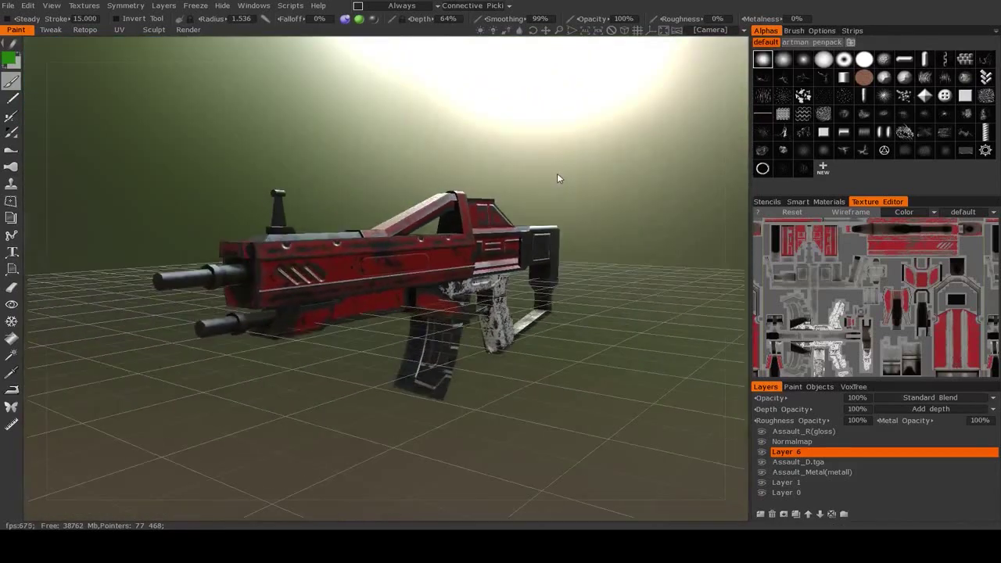
{"action": "left_click", "coordinate": [91, 8]}
{"action": "mouse_move", "coordinate": [94, 43]}
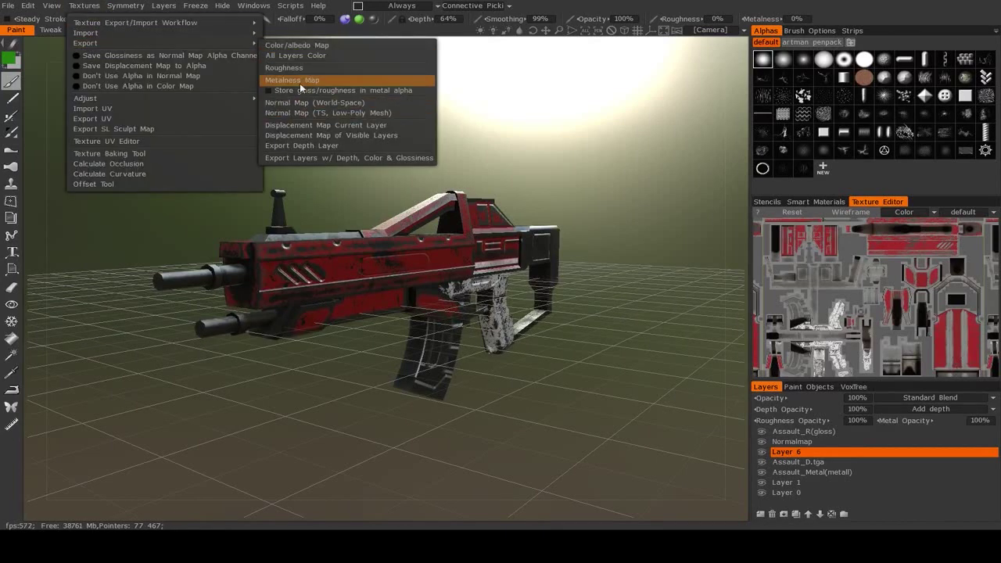
{"action": "left_click", "coordinate": [636, 259]}
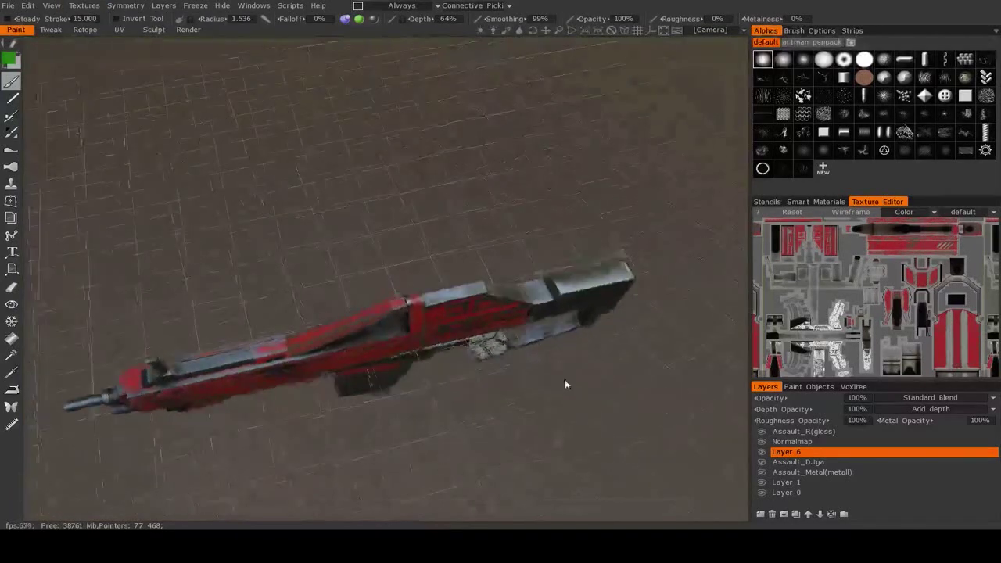